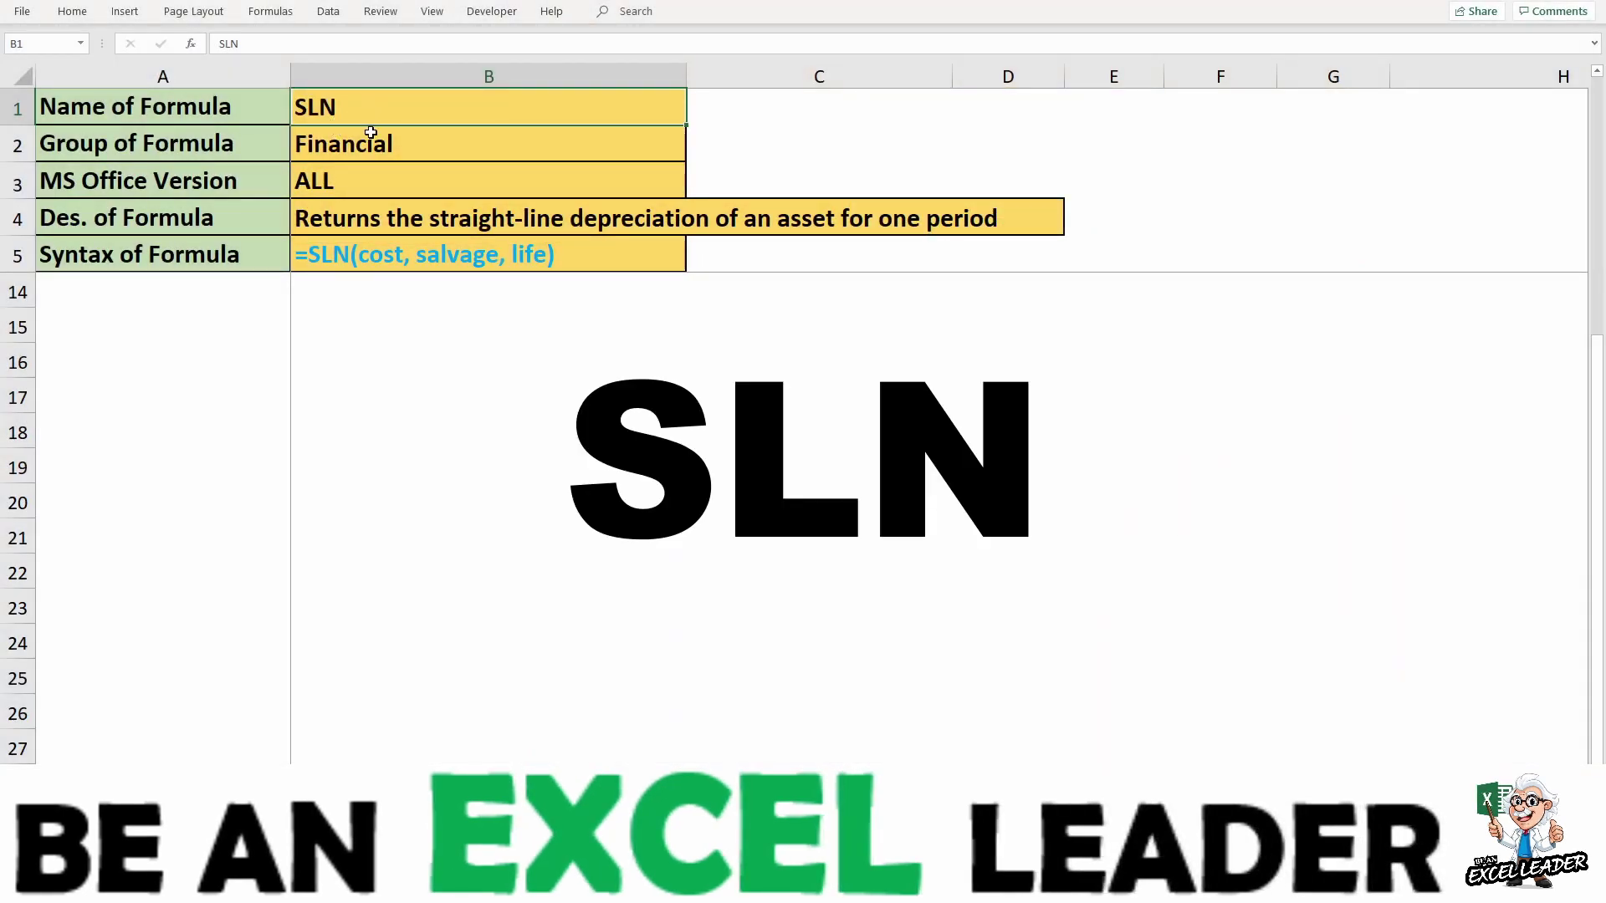
left_click(324, 151)
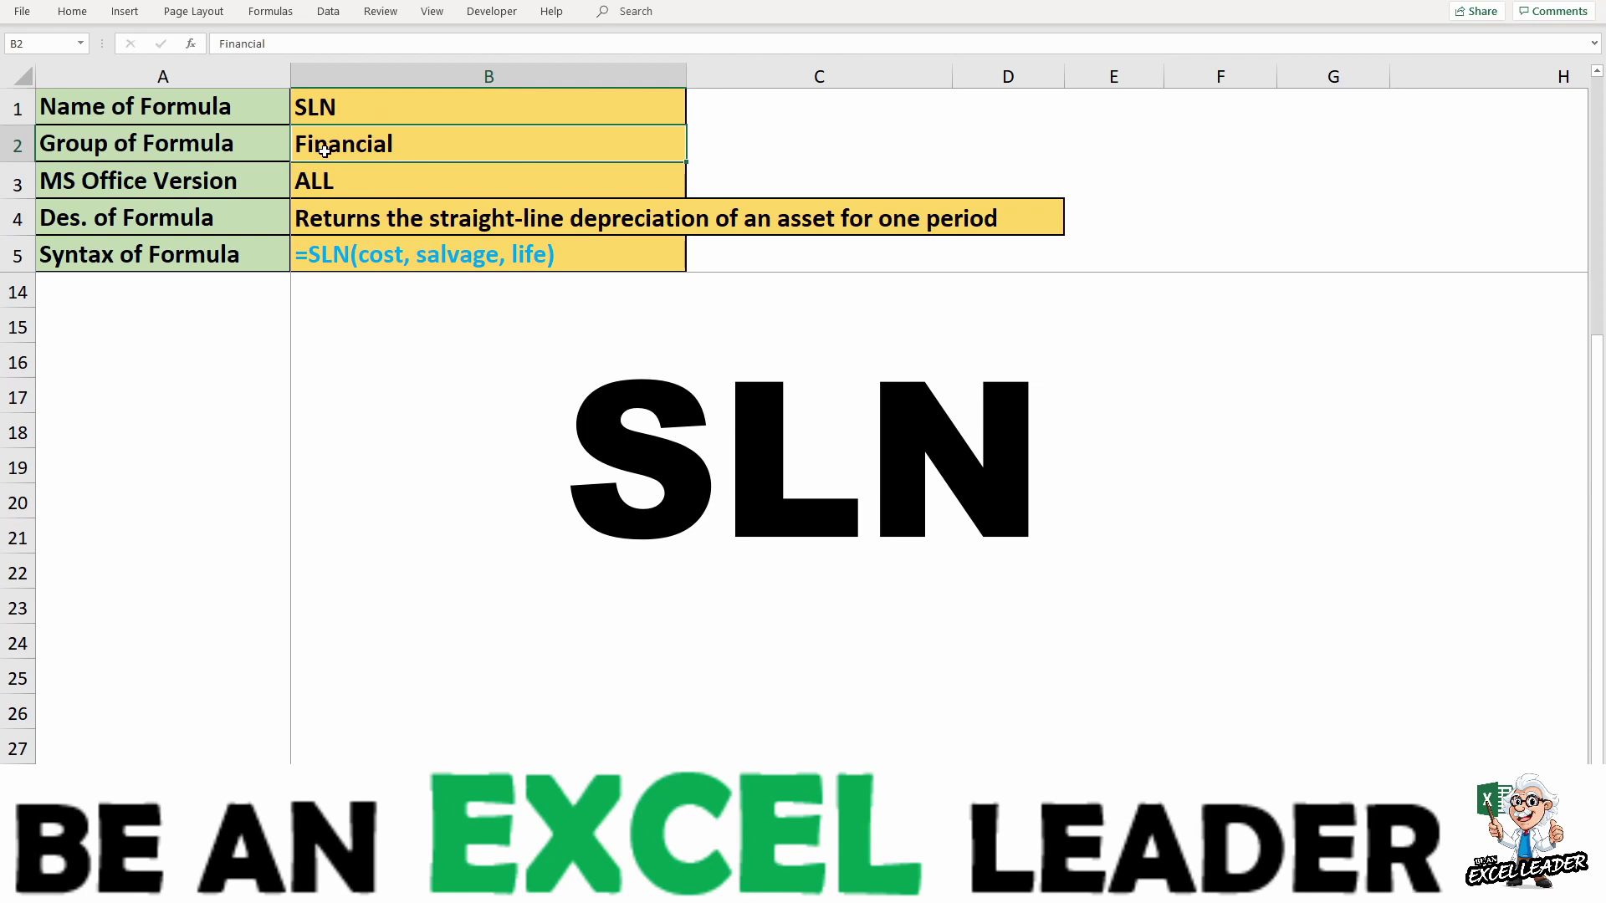
key("Down")
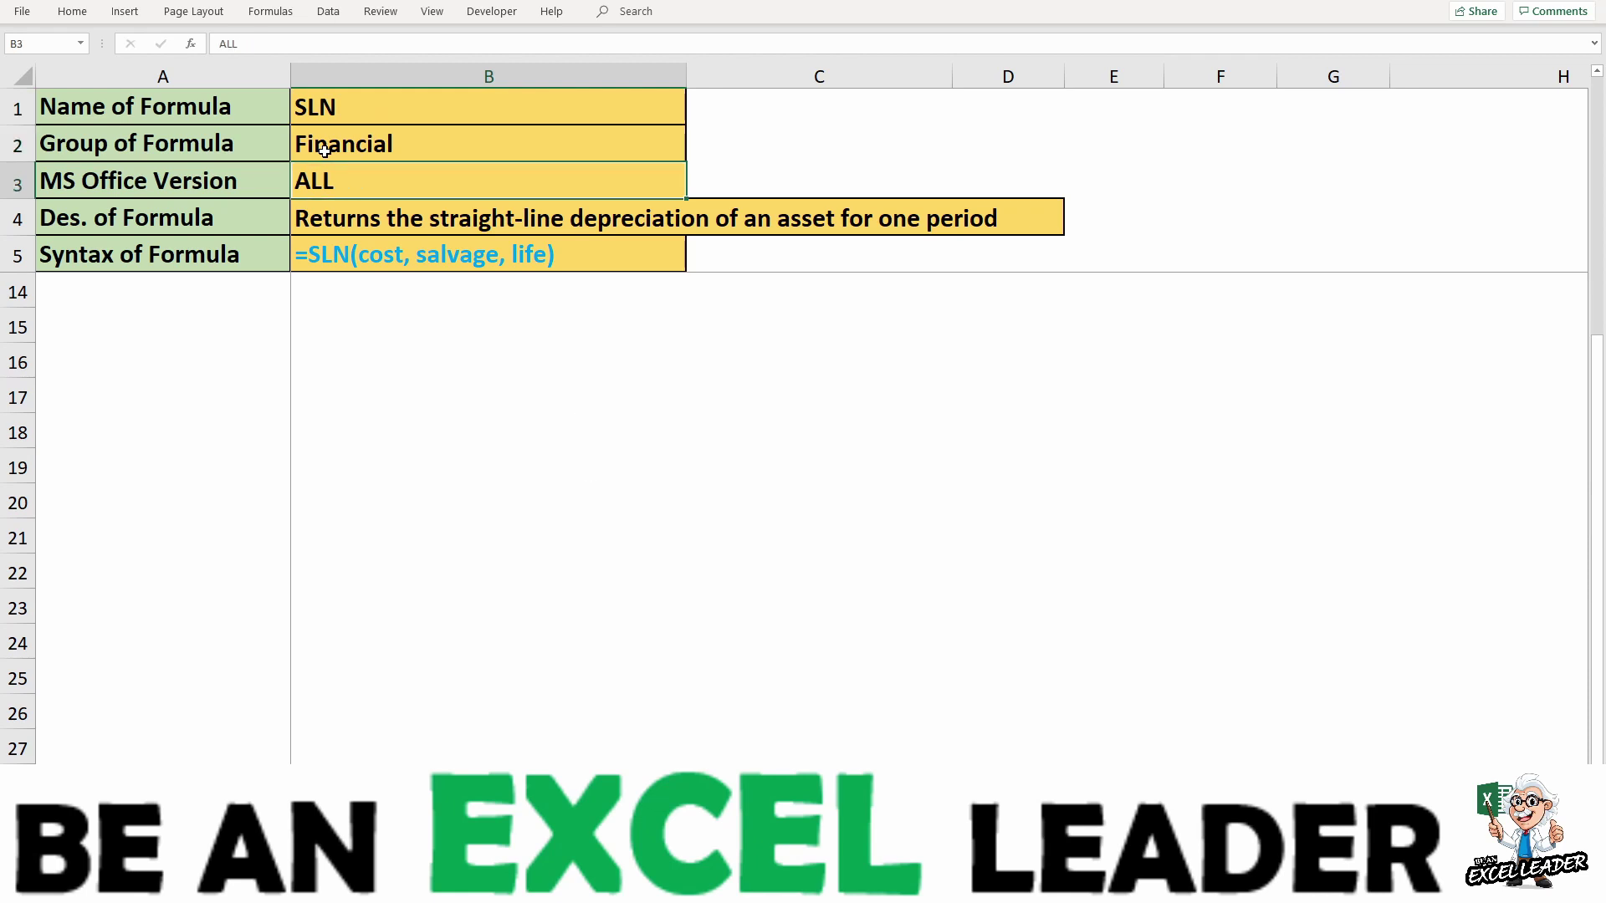
key("Down")
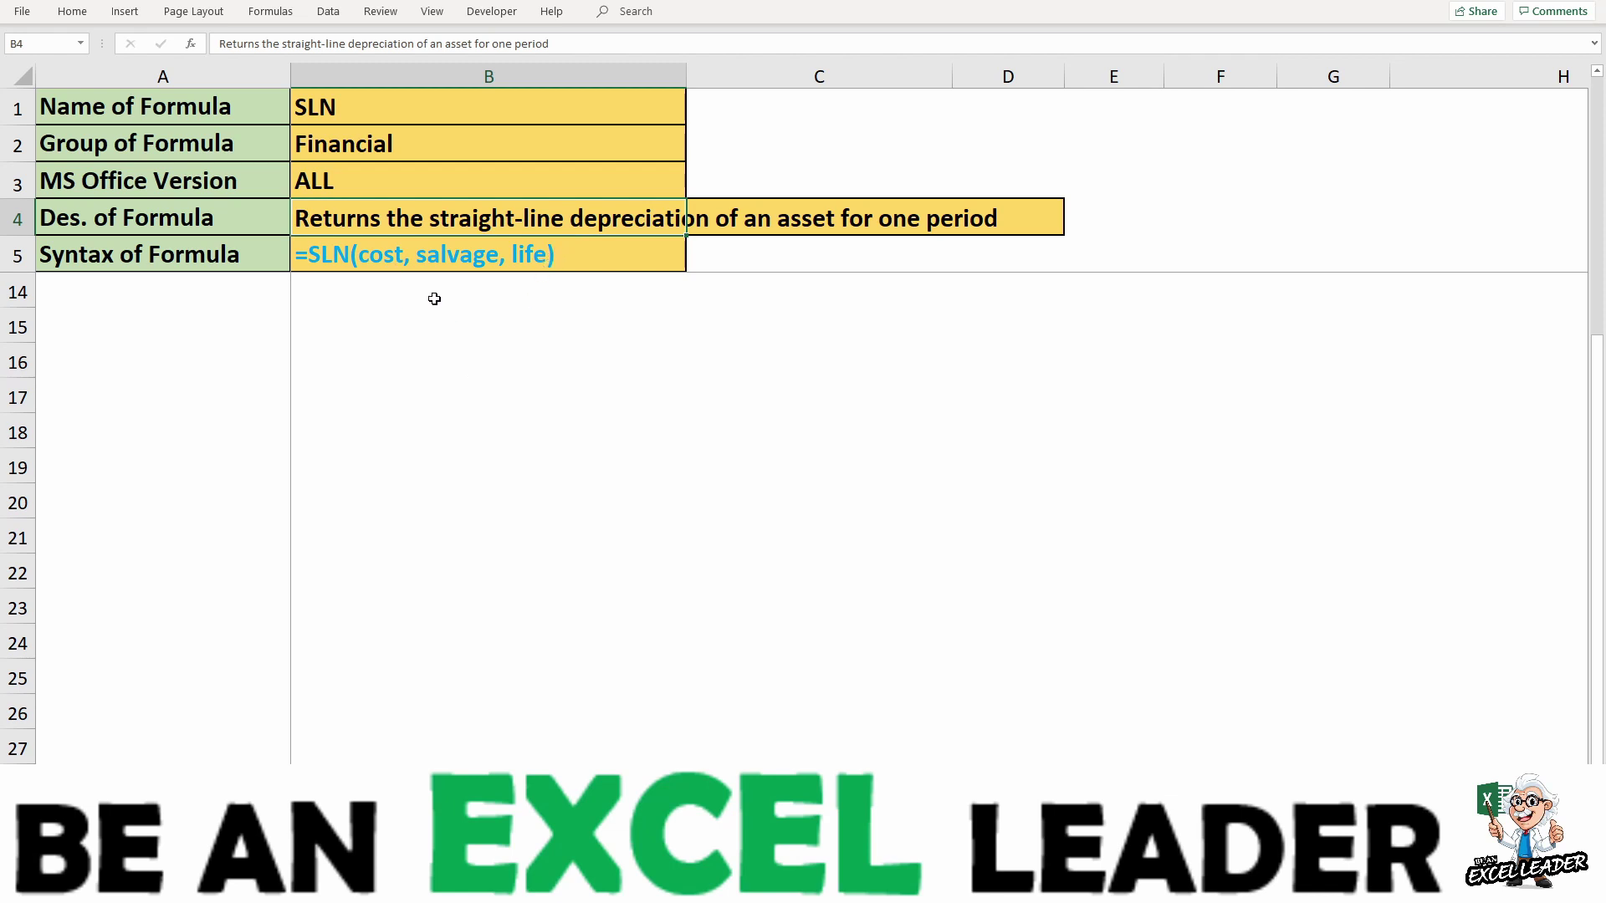
left_click(472, 326)
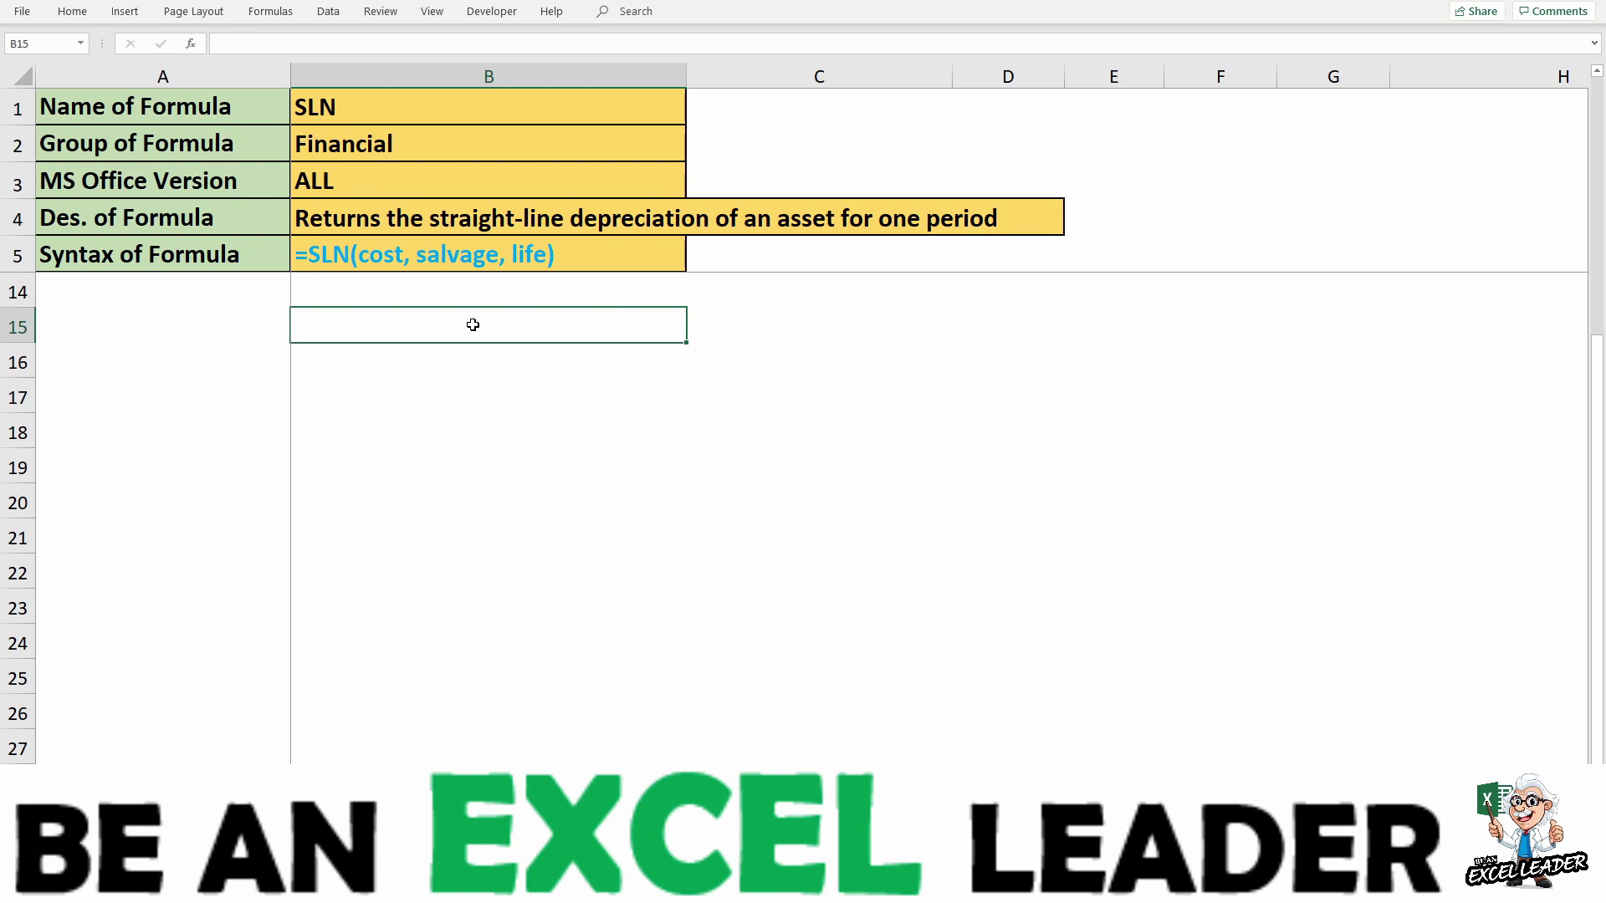
- Bring the practice table into view and select G9, example 1's Output cell
key("Up")
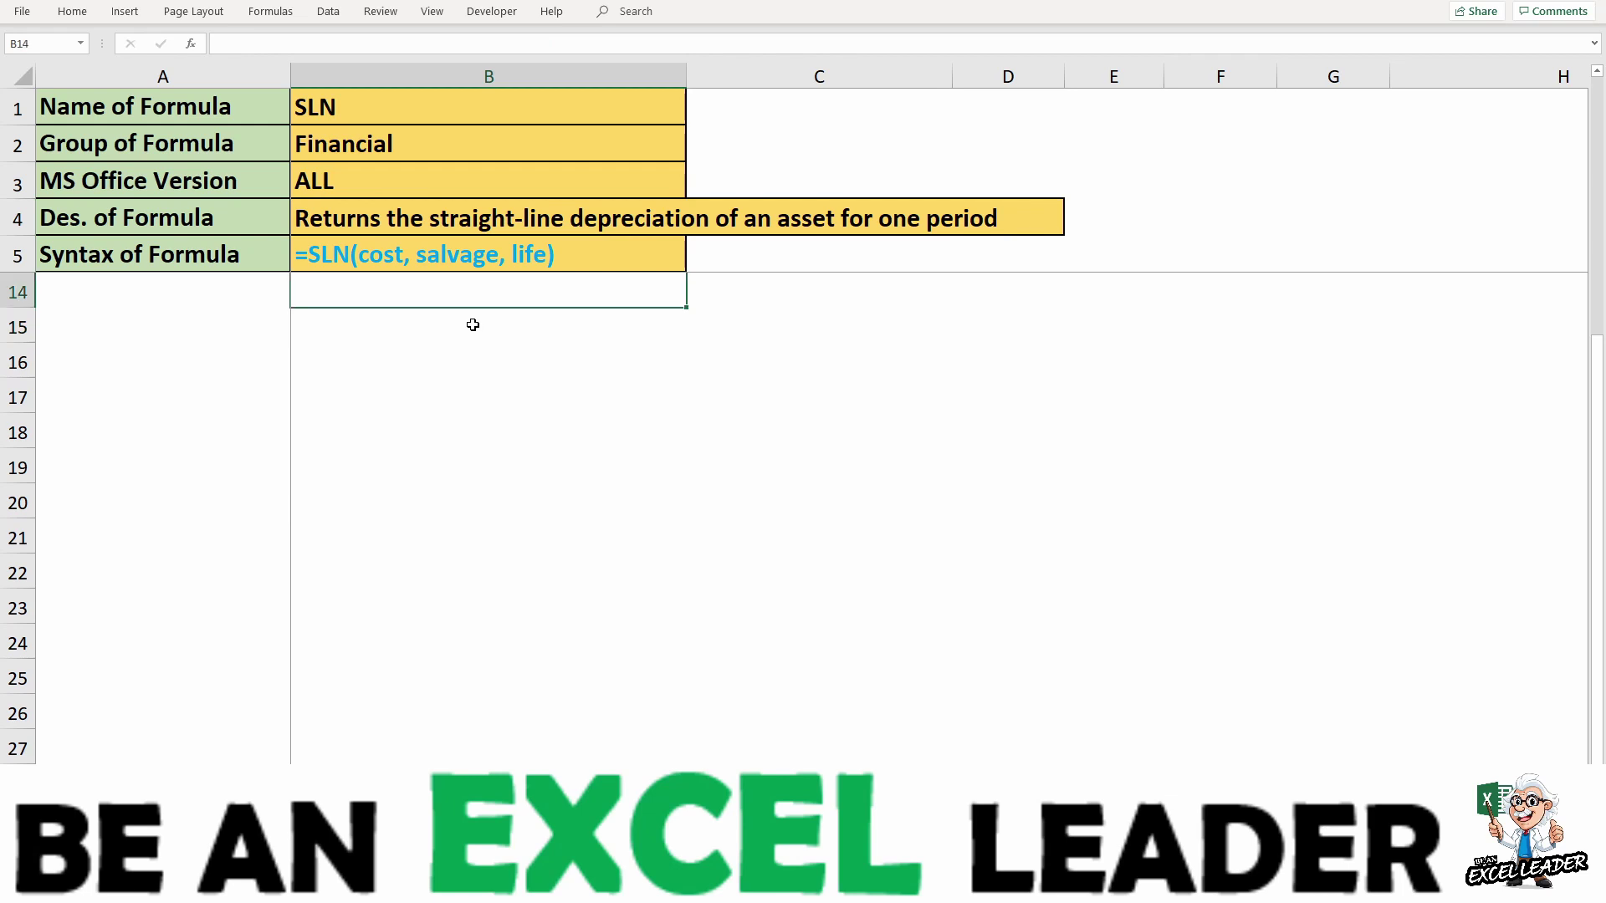
key("Up")
key("Up")
key("Up")
key("Up")
key("Up")
key("Up")
key("Up")
key("Up")
key("Up")
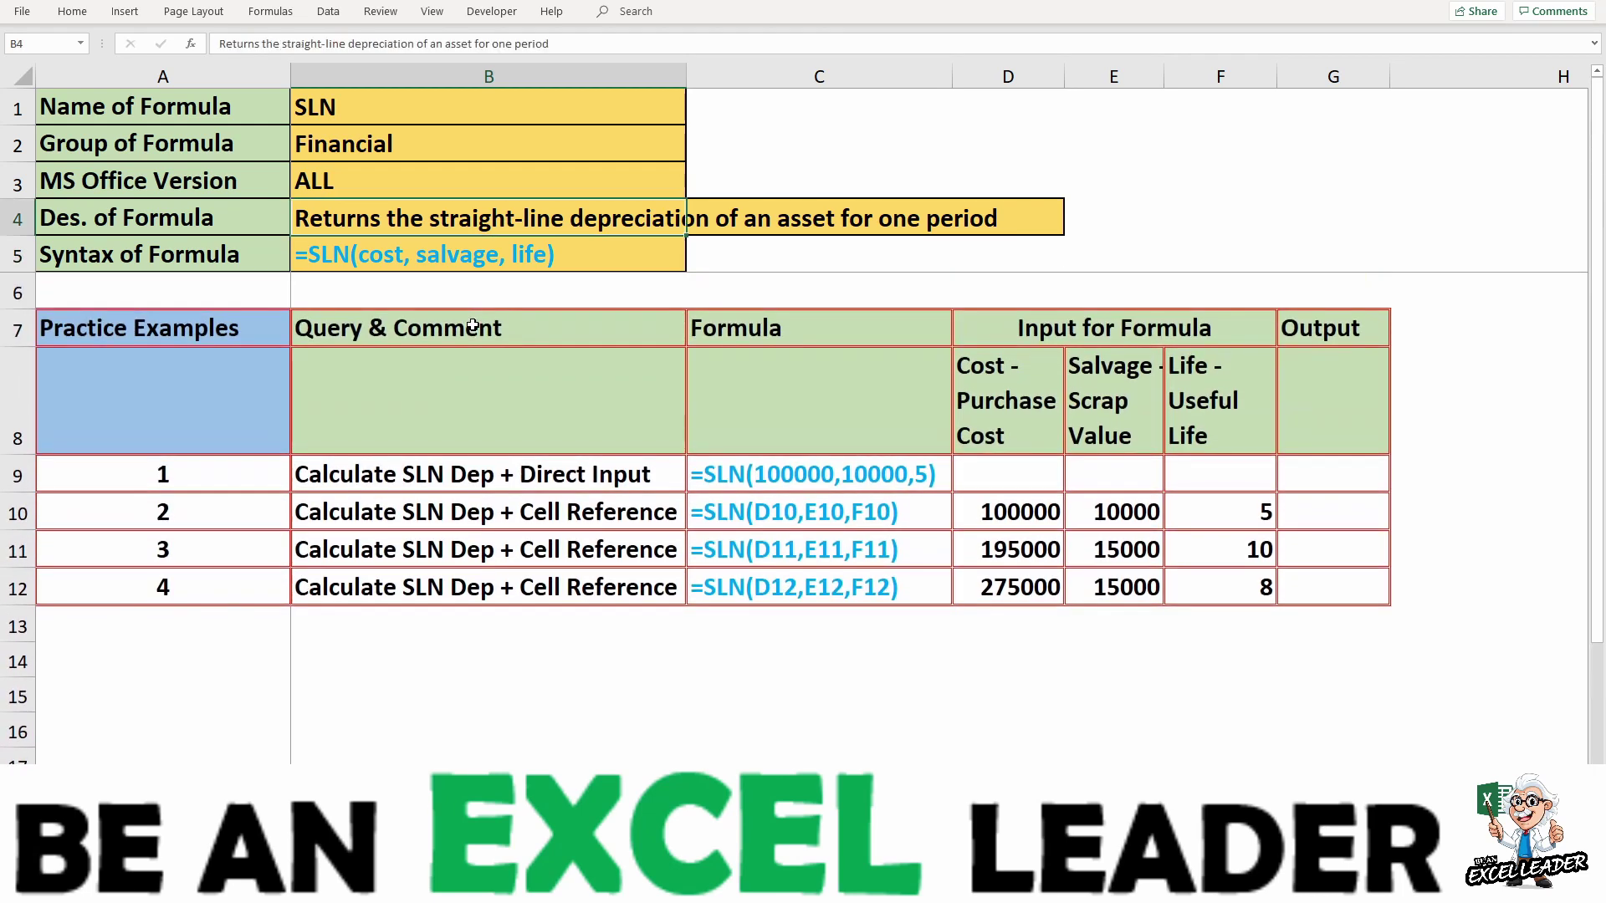
key("Down")
key("Down")
key("Down")
key("Down")
key("Down")
key("Down")
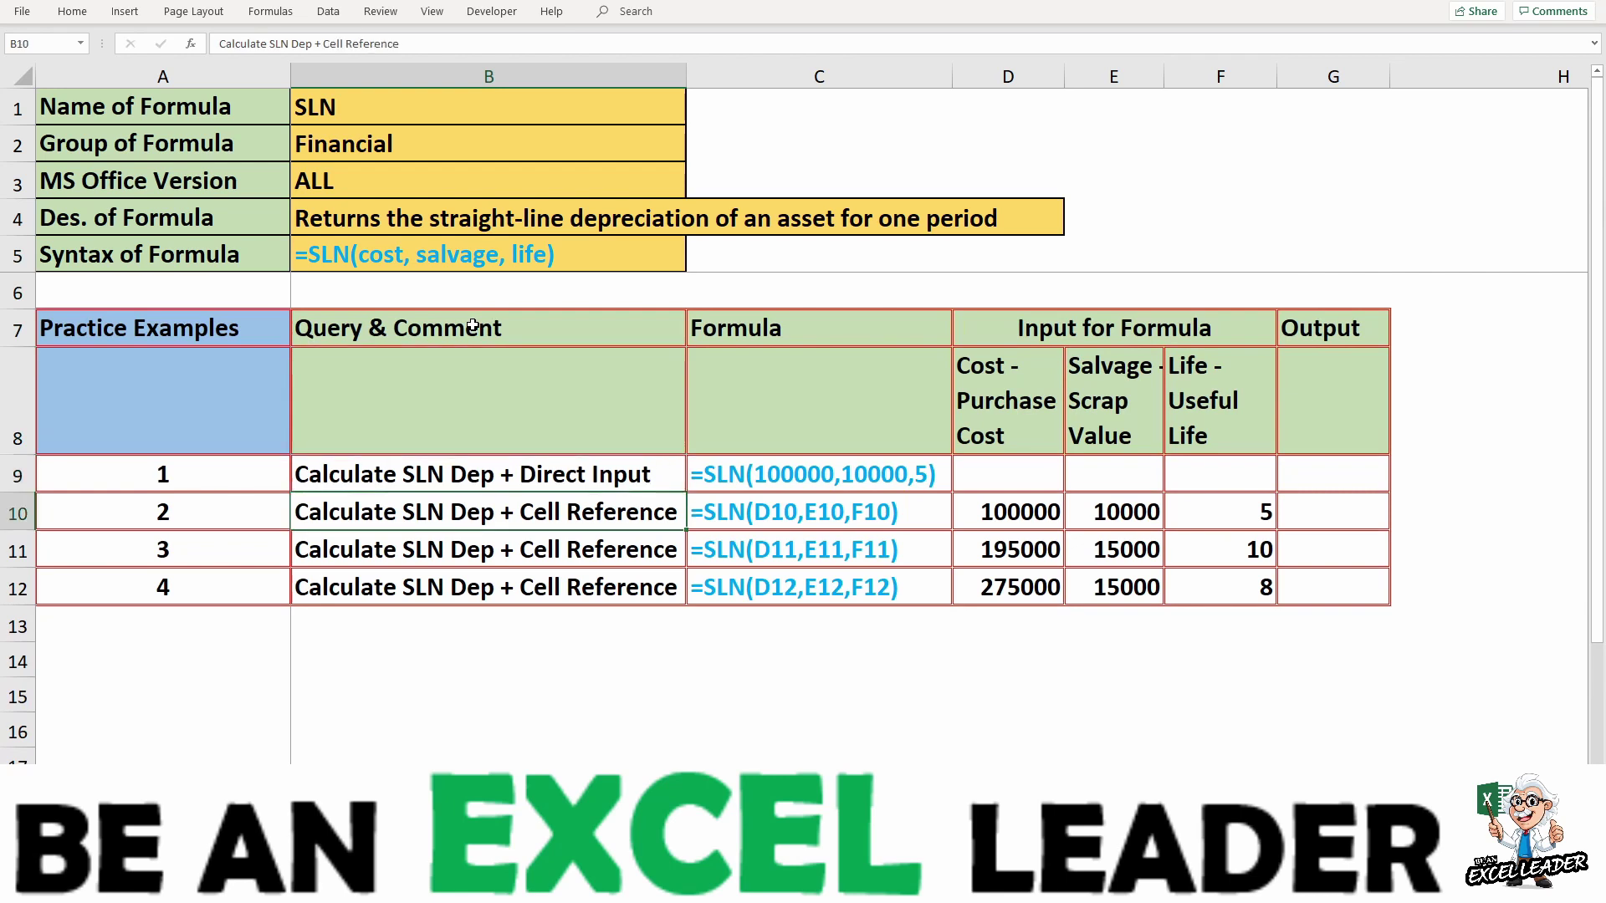
key("Up")
key("Right")
key("Right")
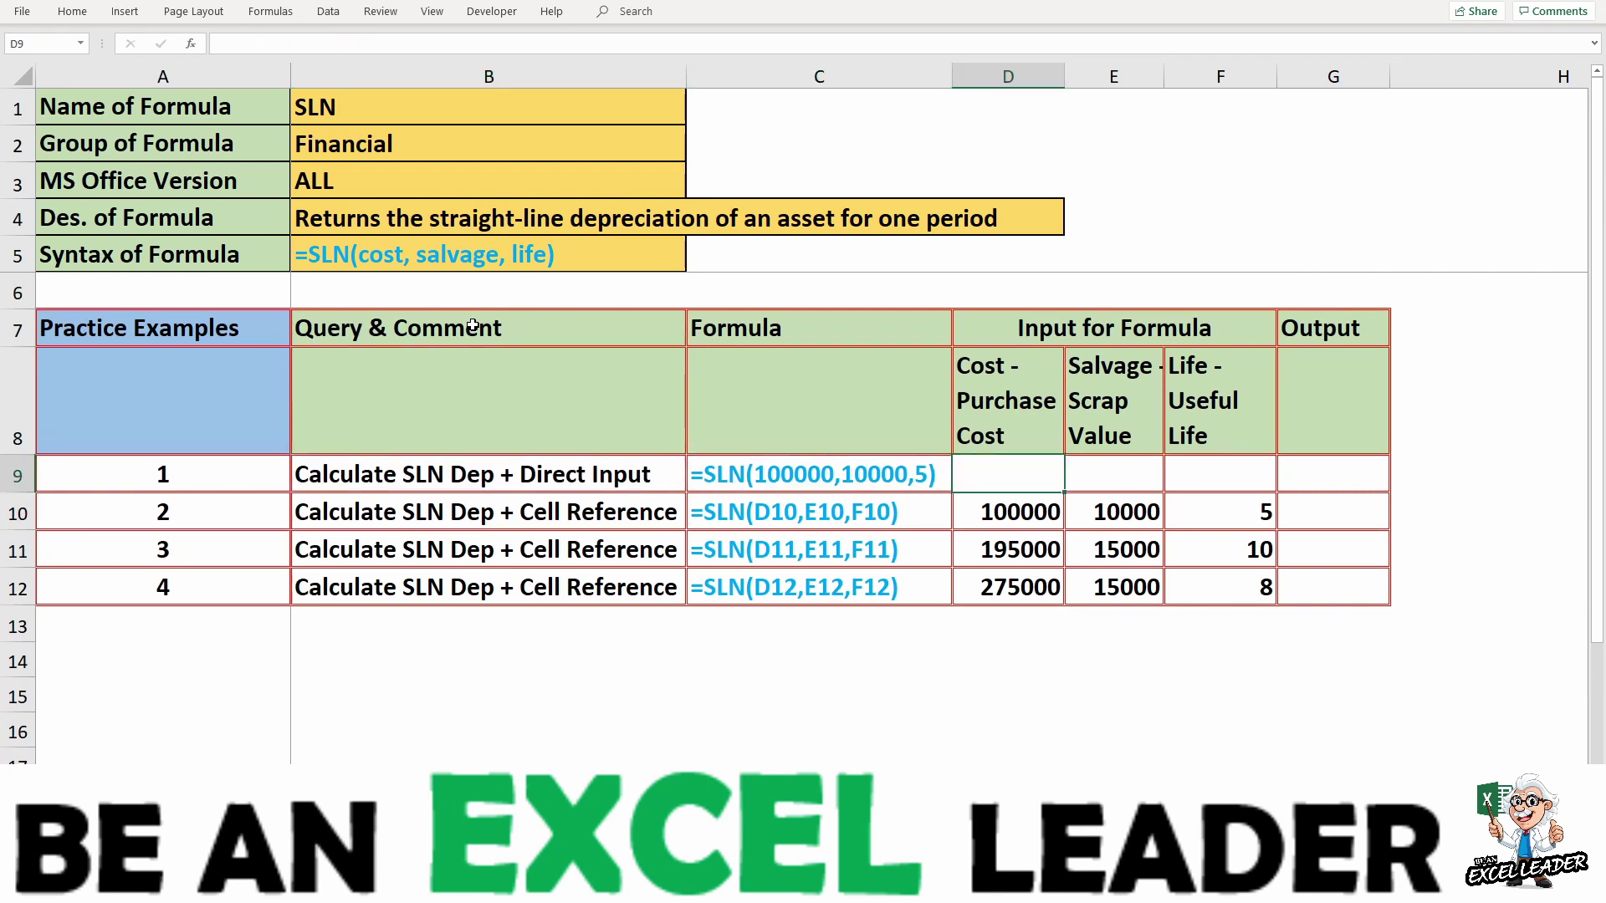
key("Right")
key("Right")
key("Right")
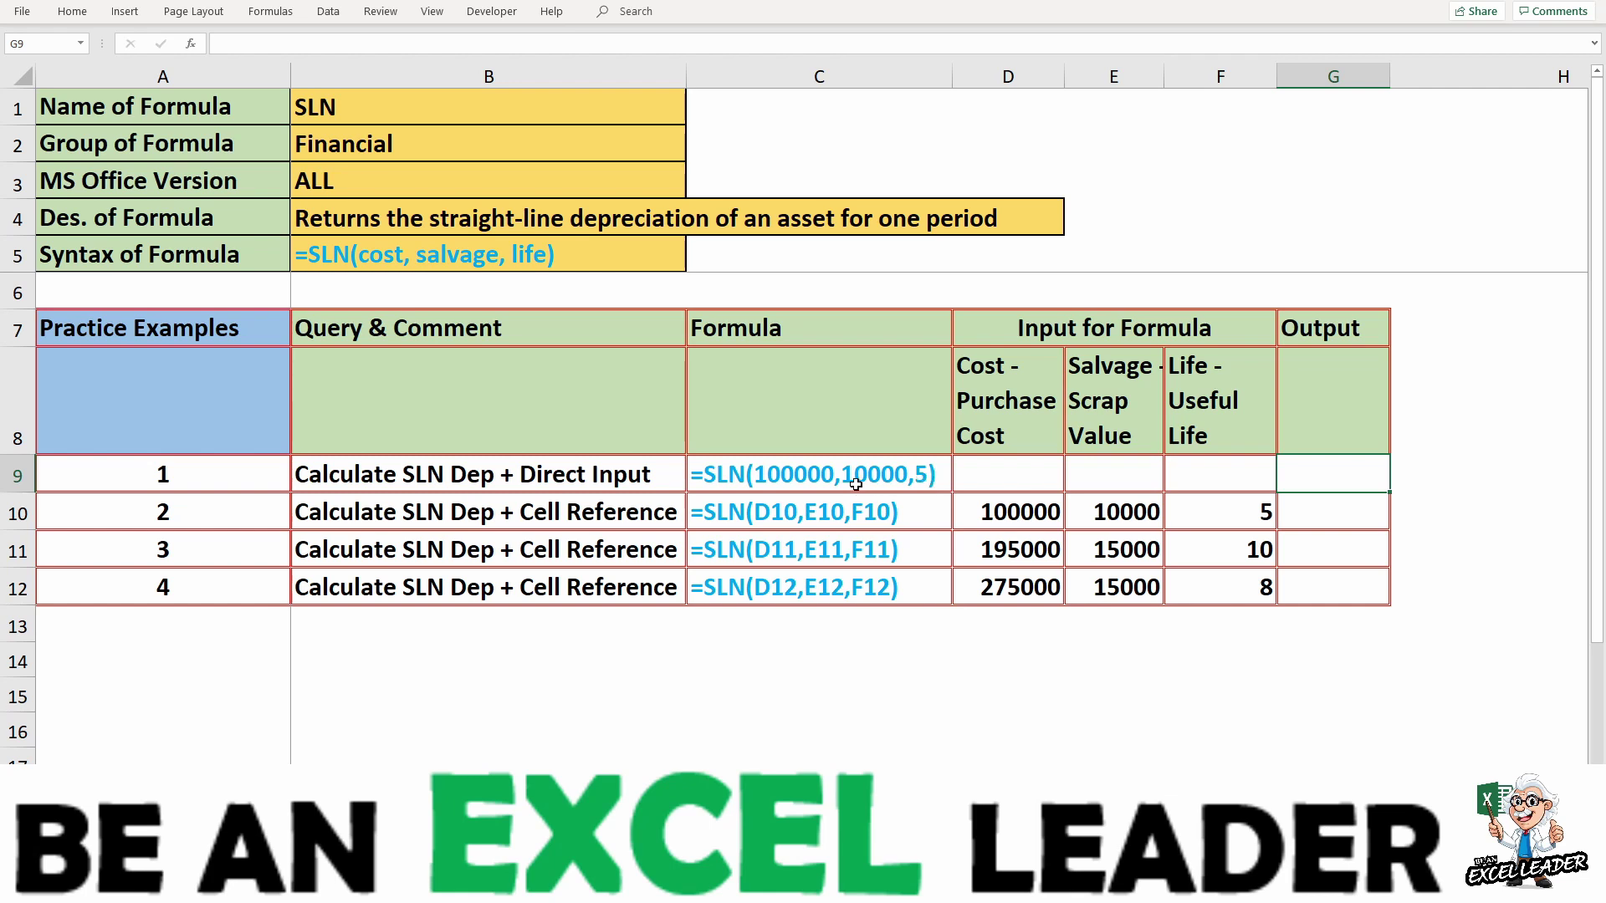
- Enter =SLN(100000,10000,5) in G9 and autofit column G so ₹ 18,000.00 displays fully
type("=SLN")
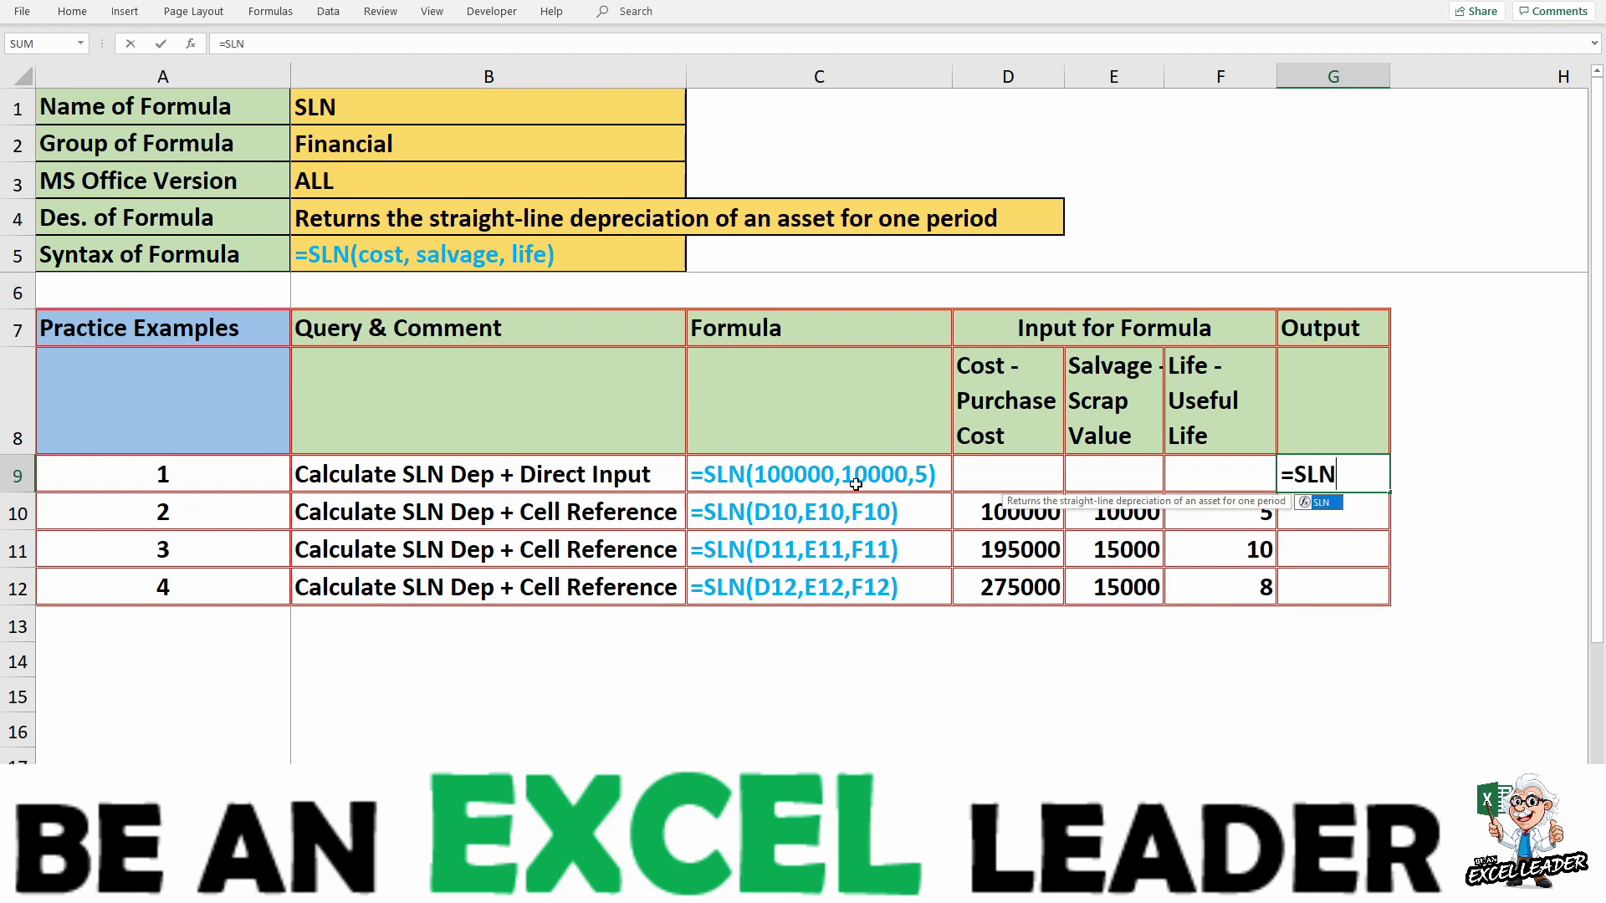
type("(")
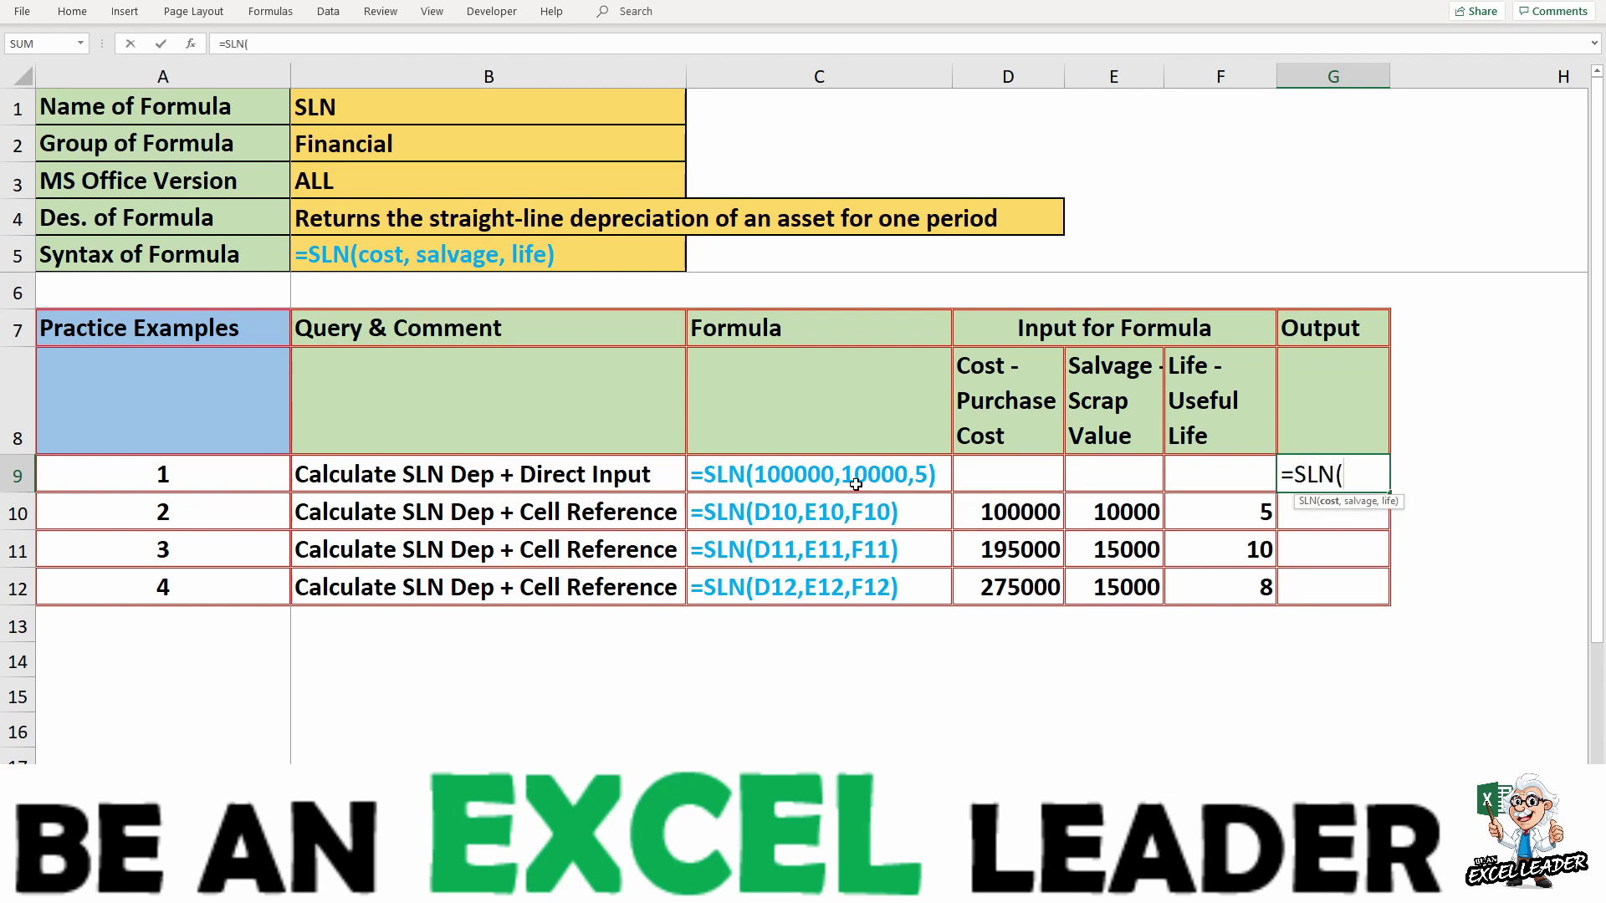
type("10000")
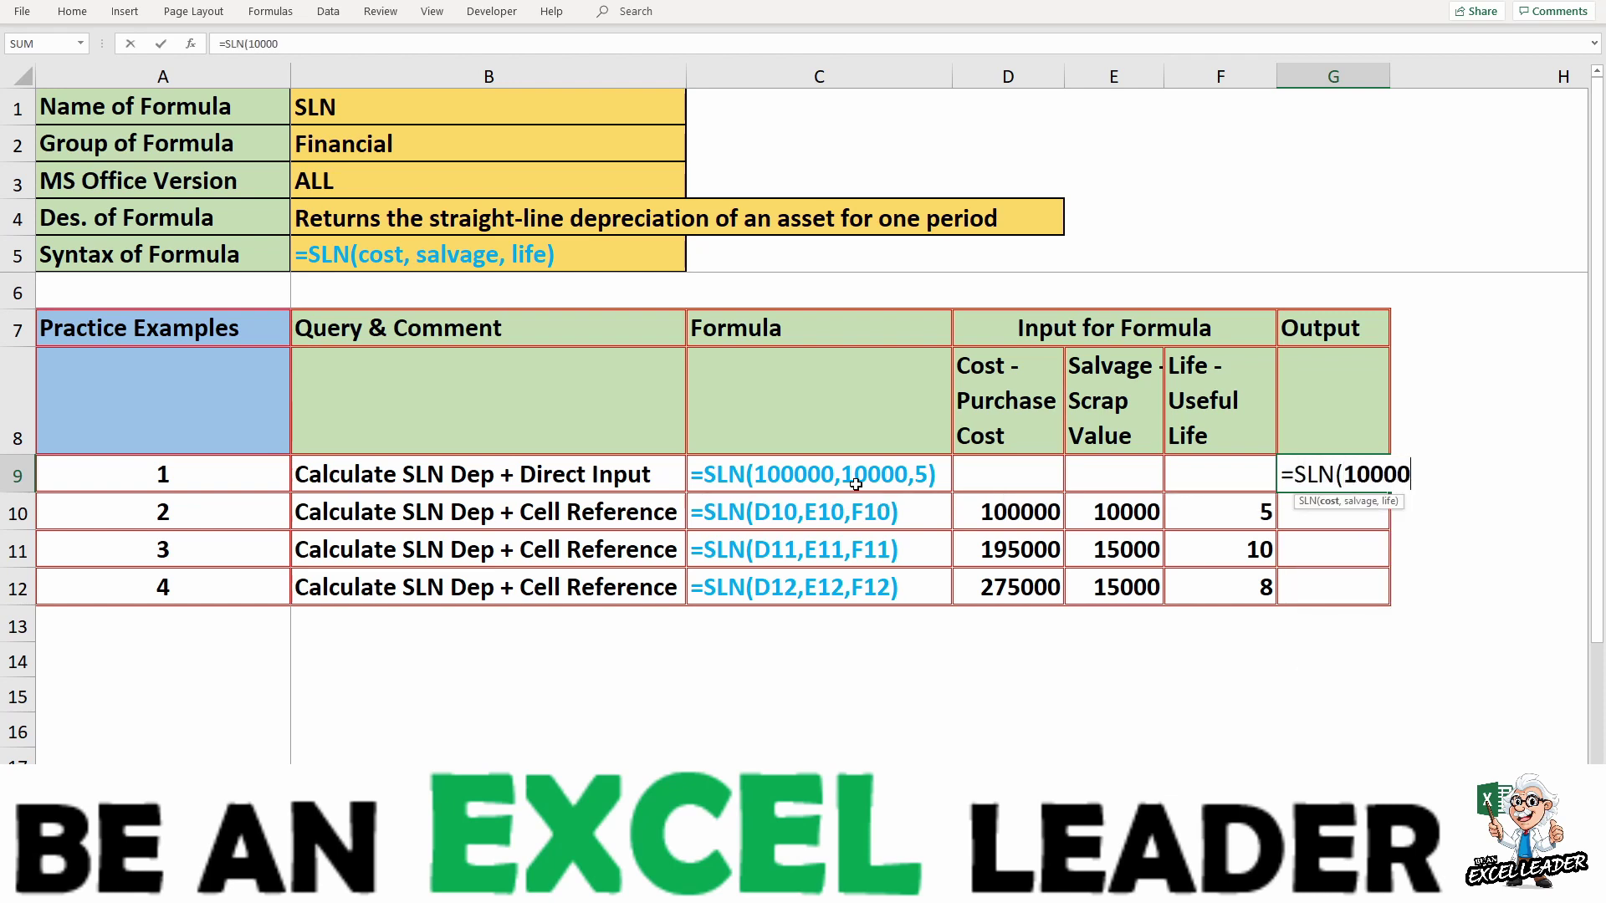
type("0,")
type("10000")
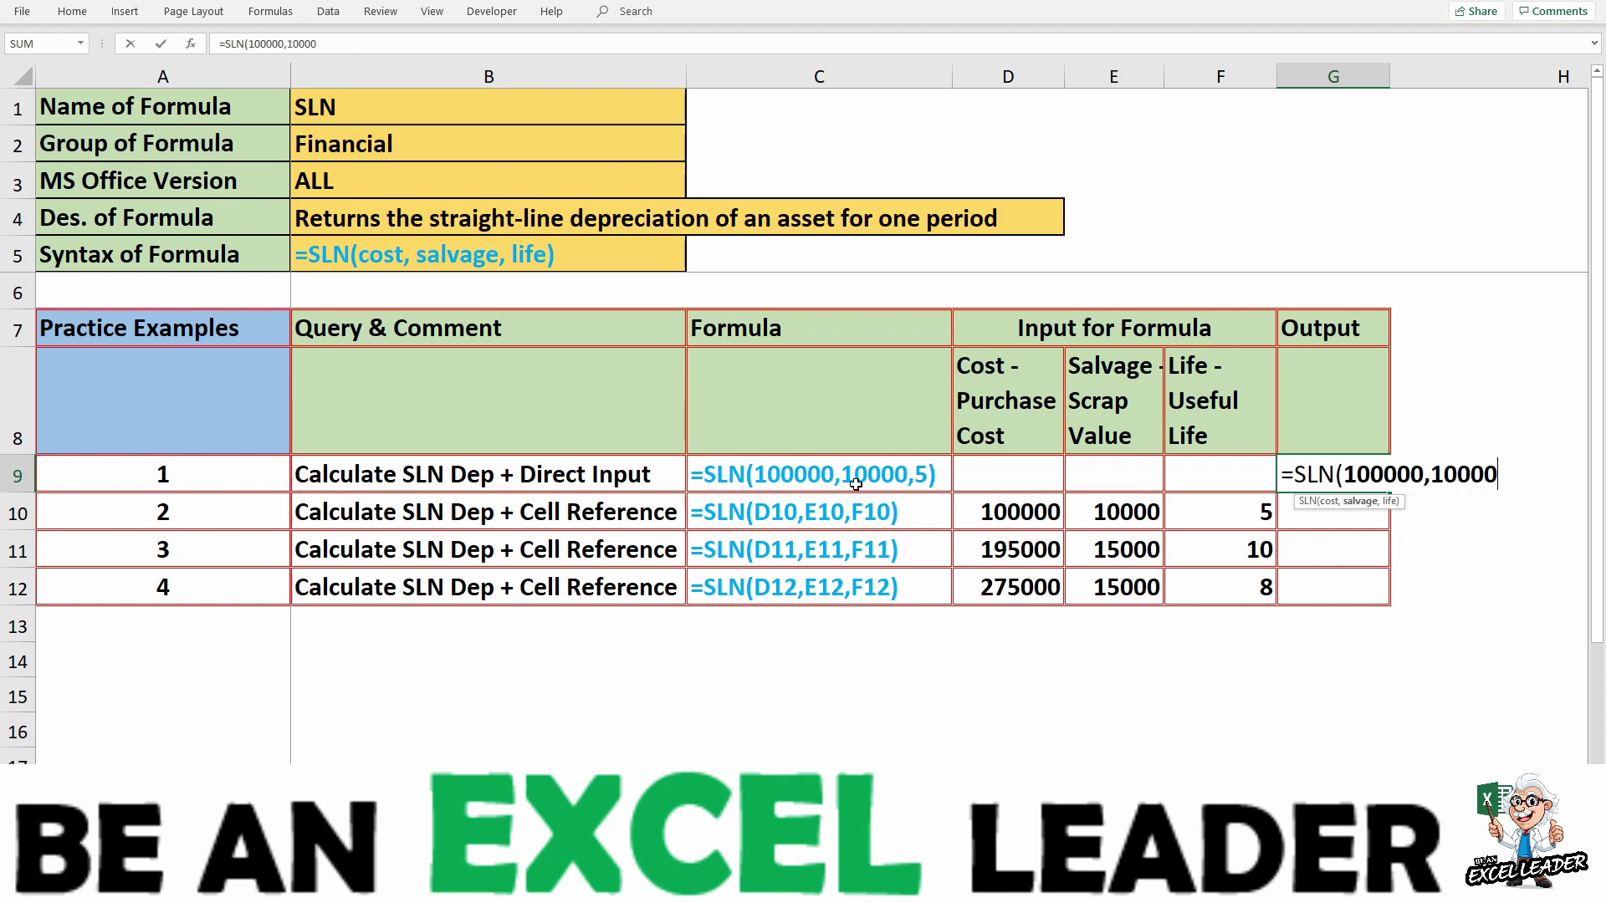
type(",5")
type(")")
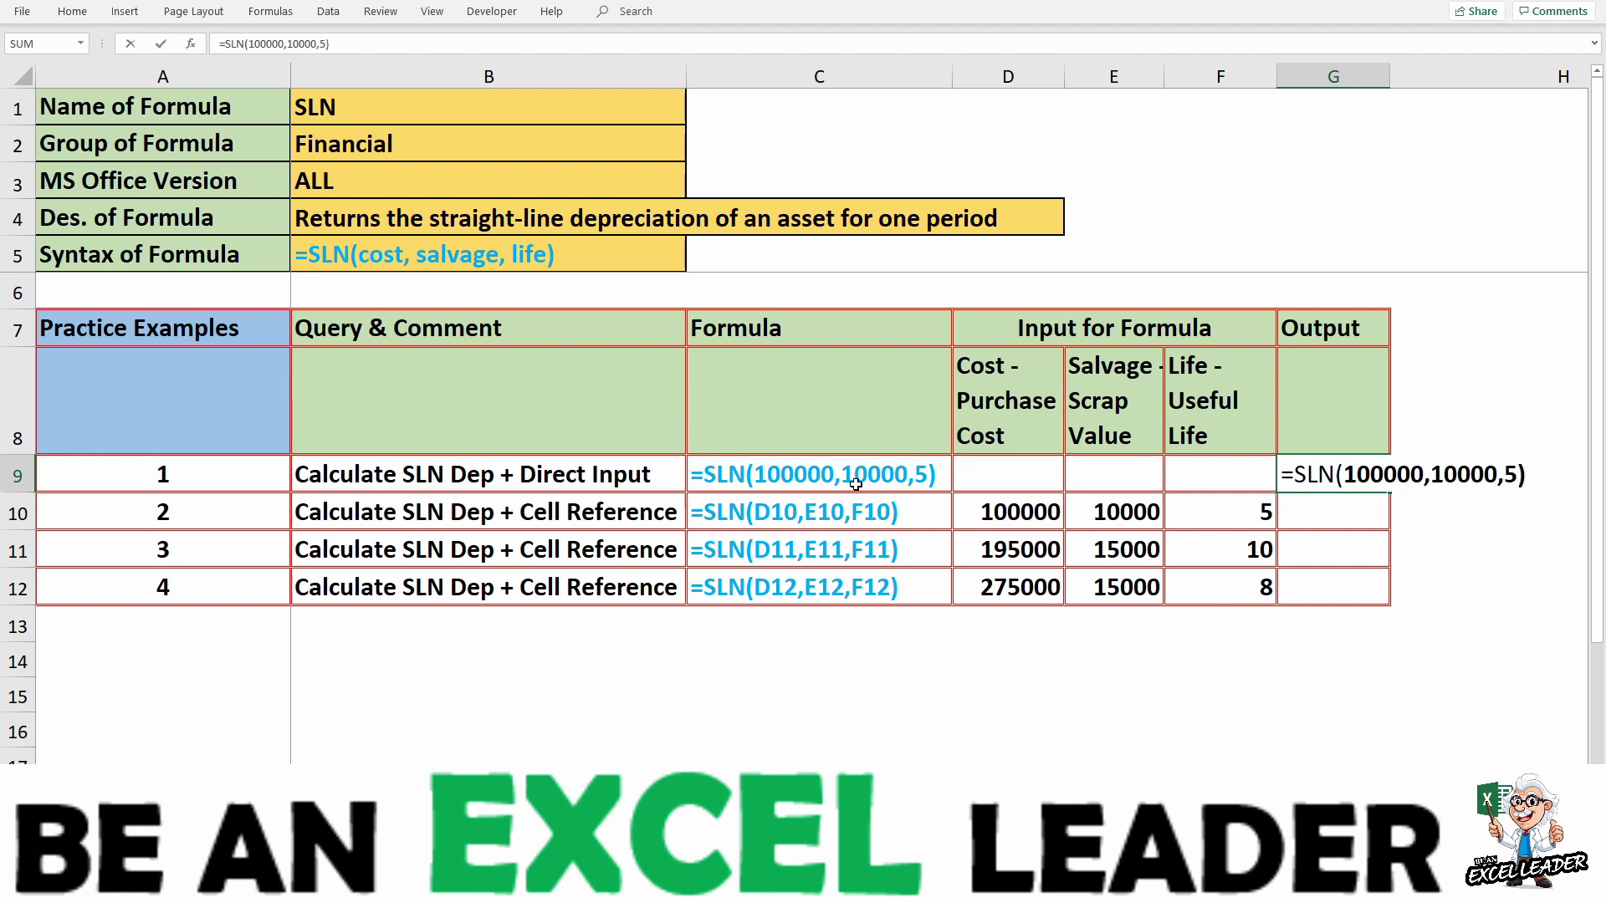
key("Return")
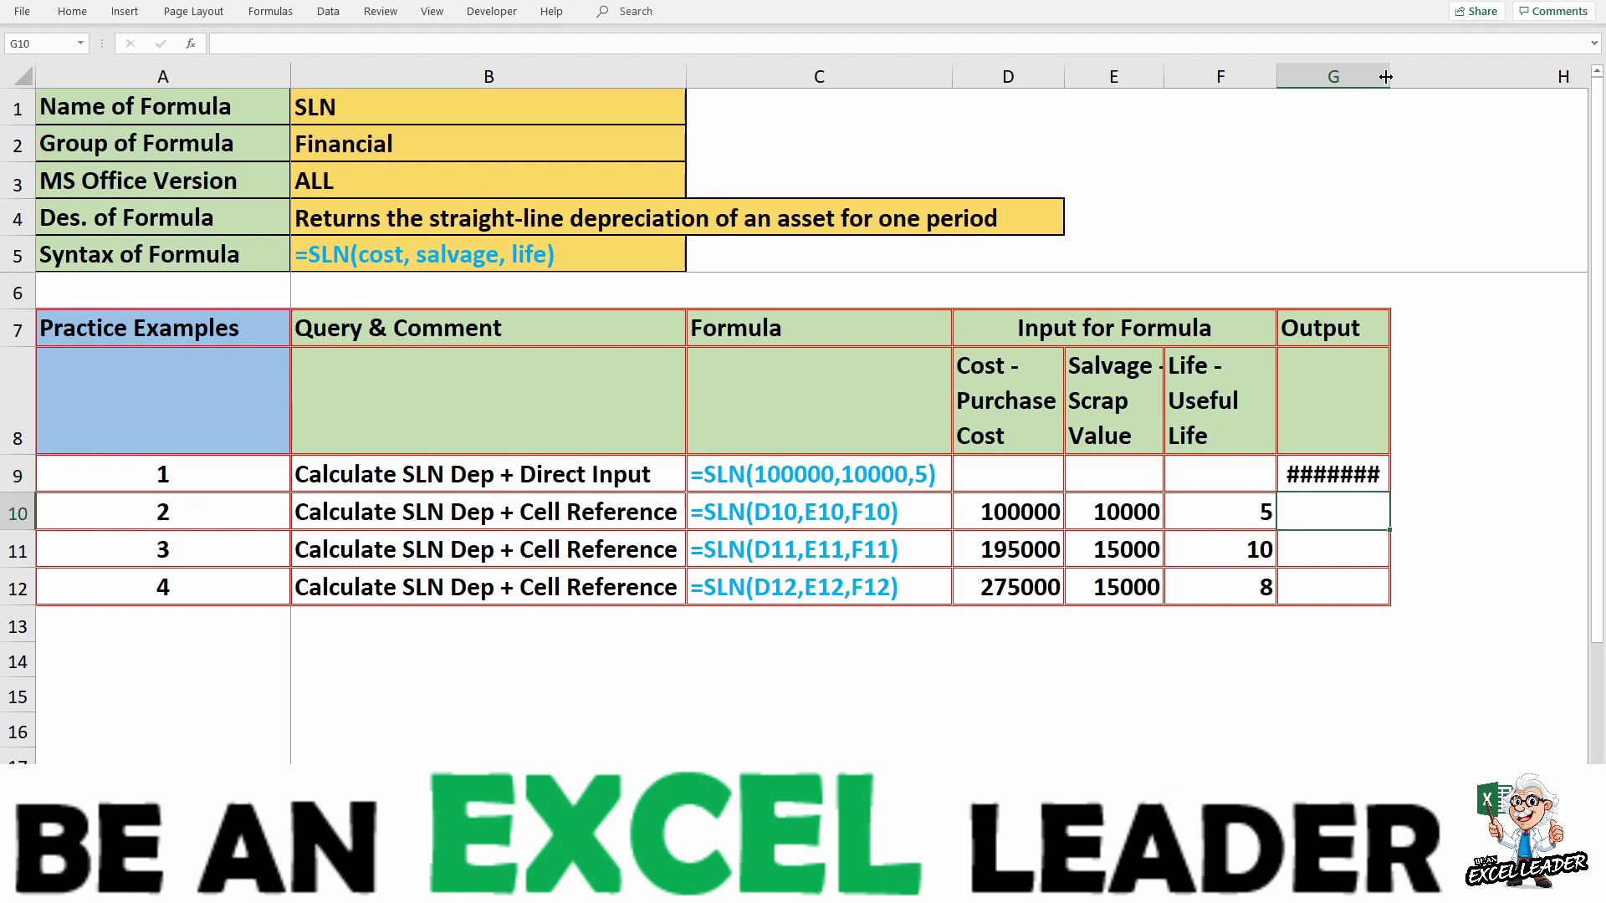
left_click_drag(1389, 74, 1390, 72)
double_click(1389, 72)
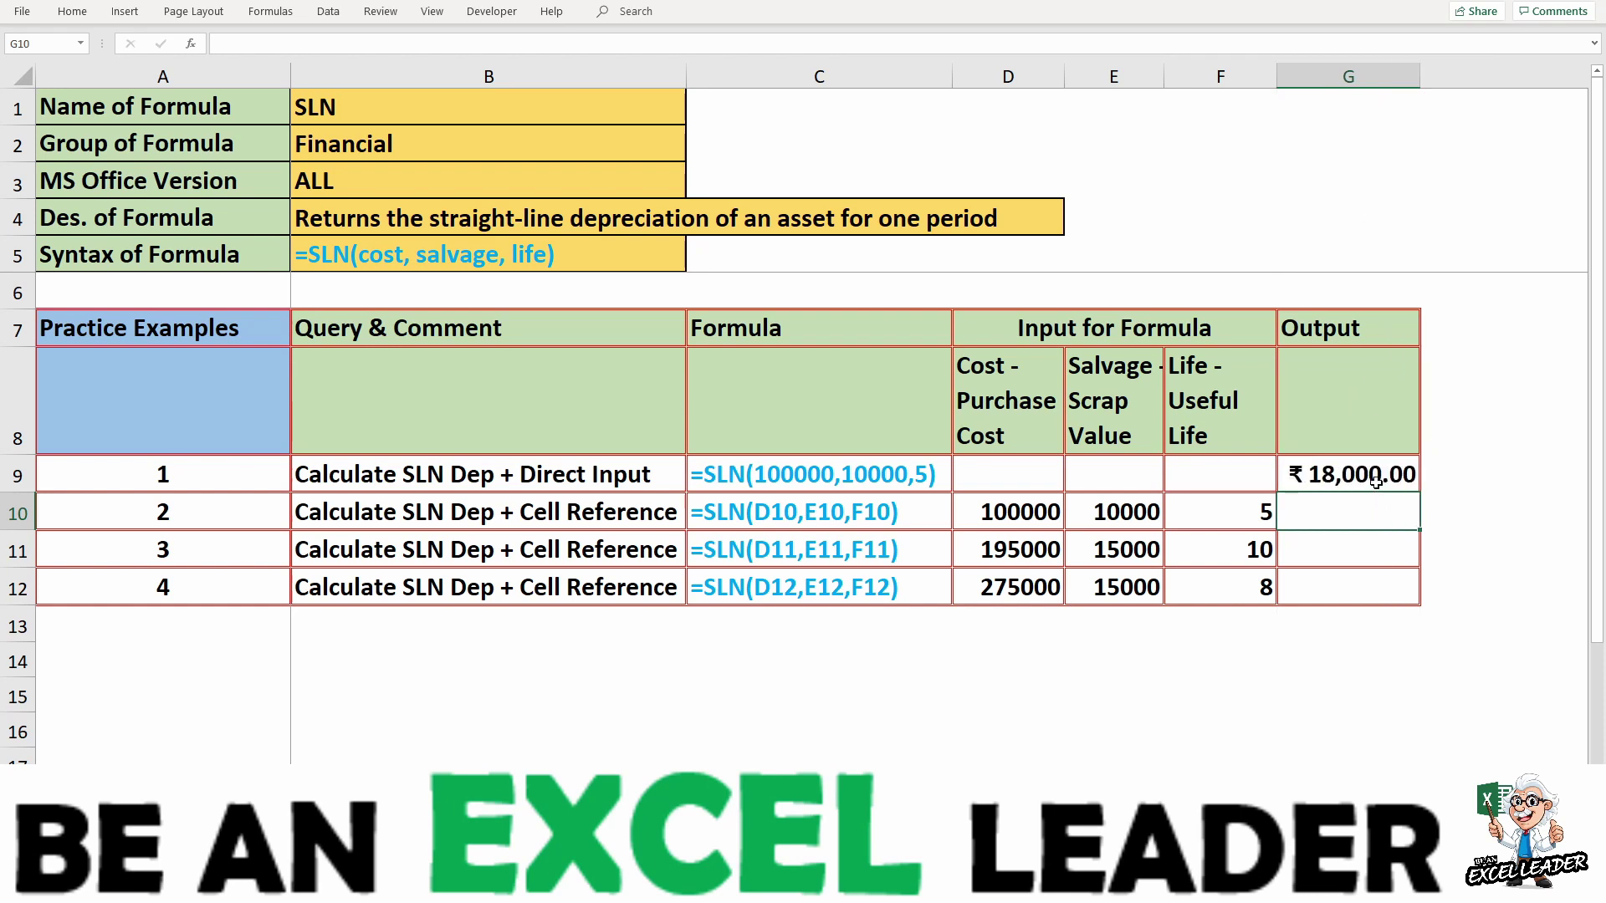
left_click(1127, 513)
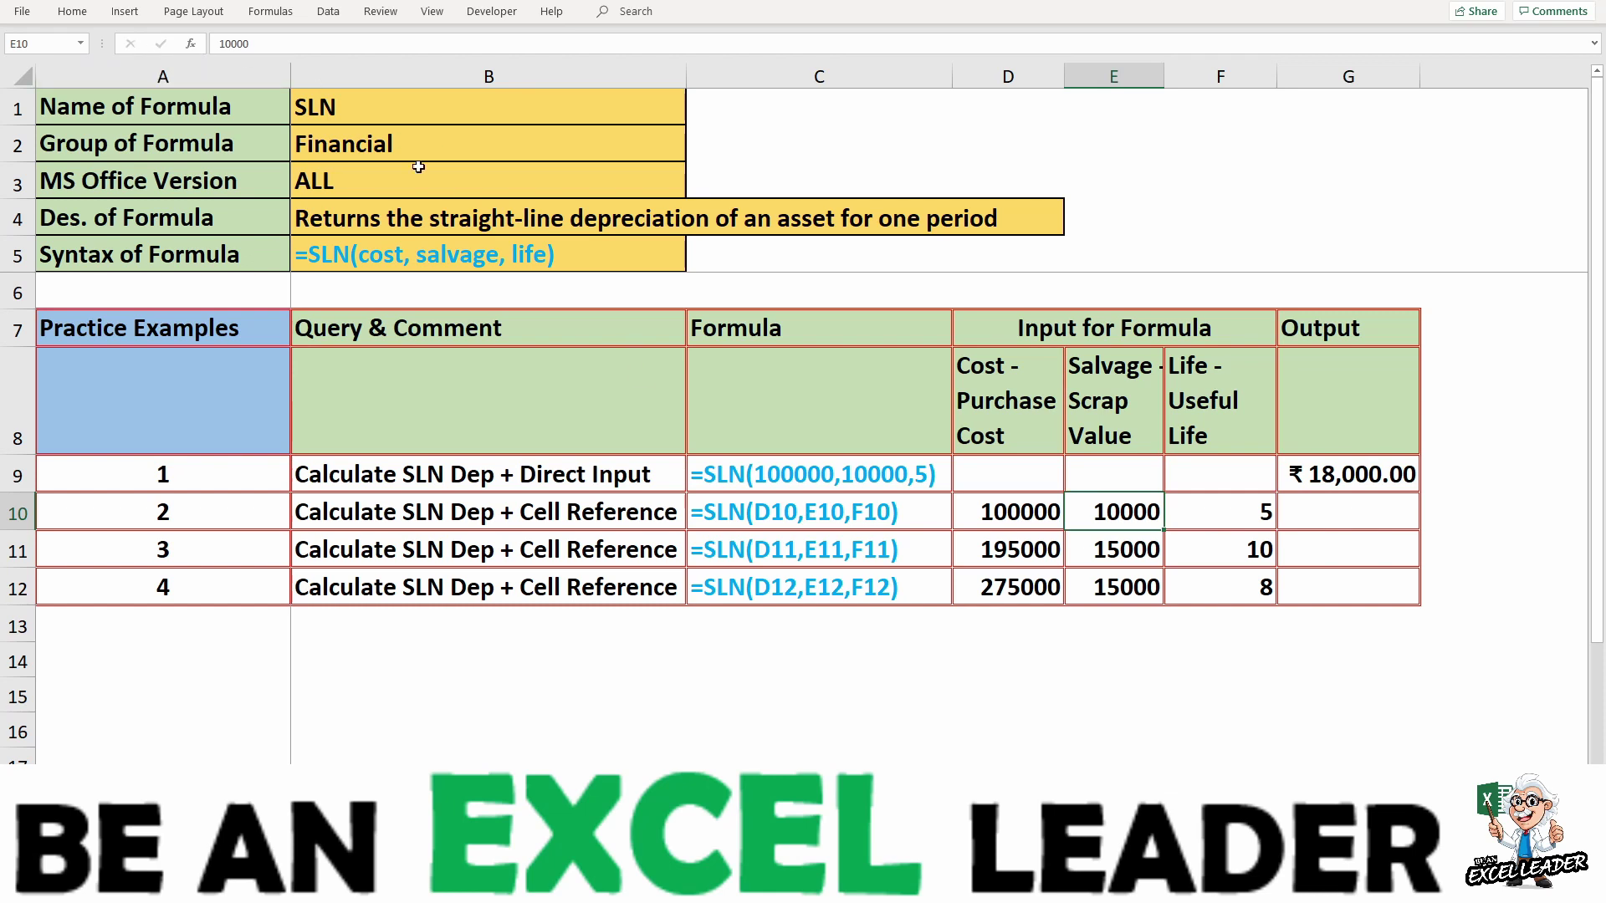
left_click(1321, 513)
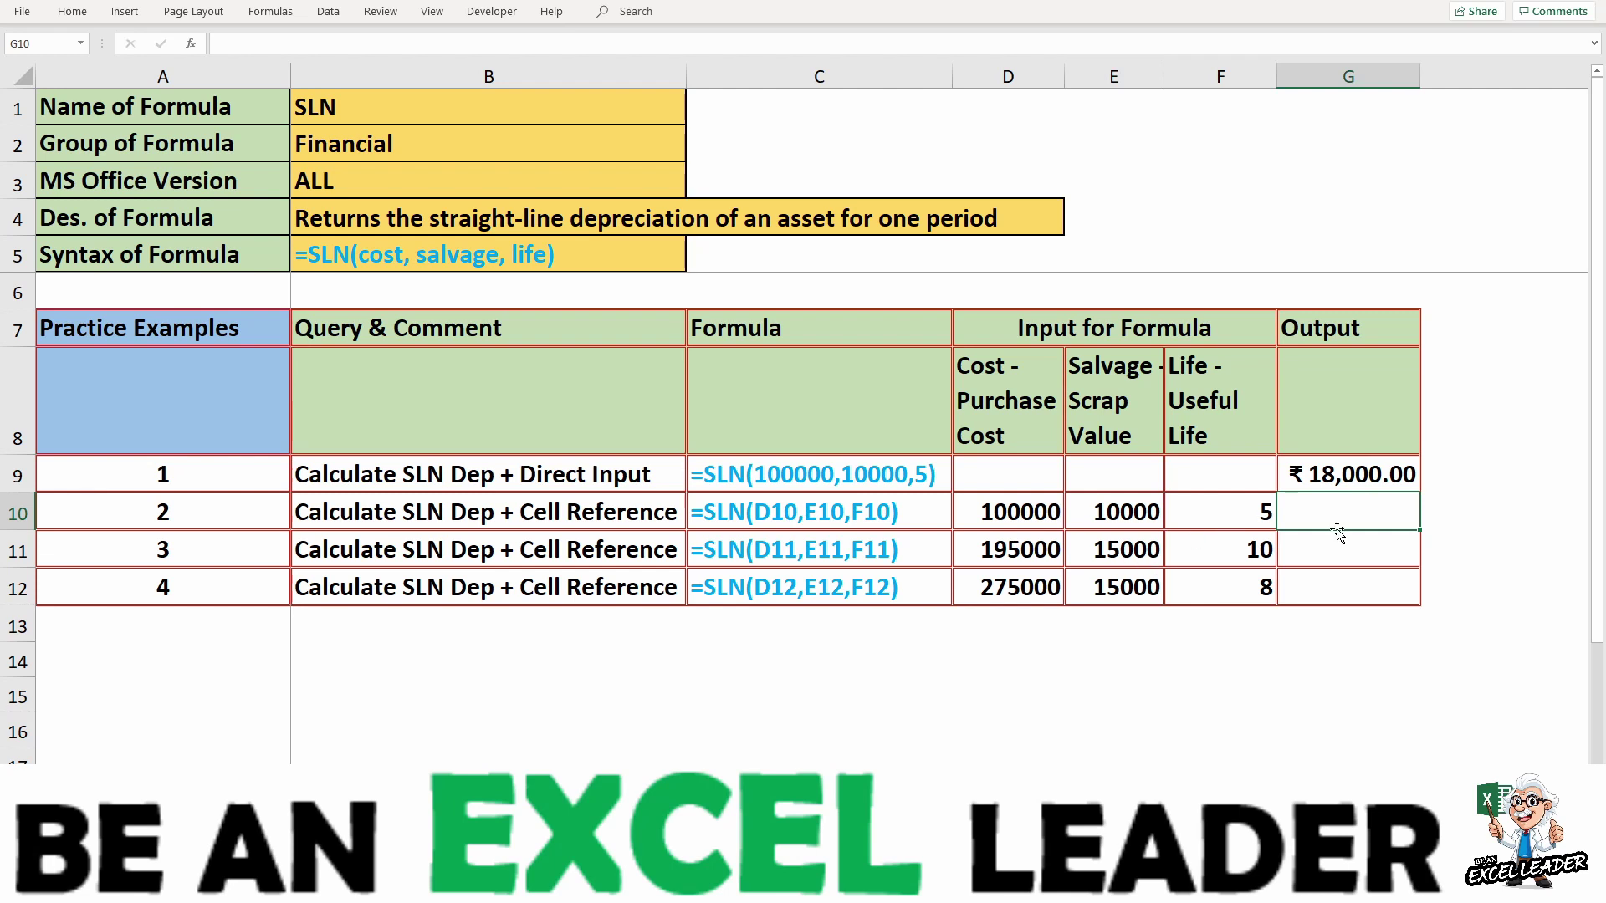
- Build =SLN(D10,E10,F10) in G10 from cell references, returning ₹ 18,000.00 for example 2
type("=SLN(")
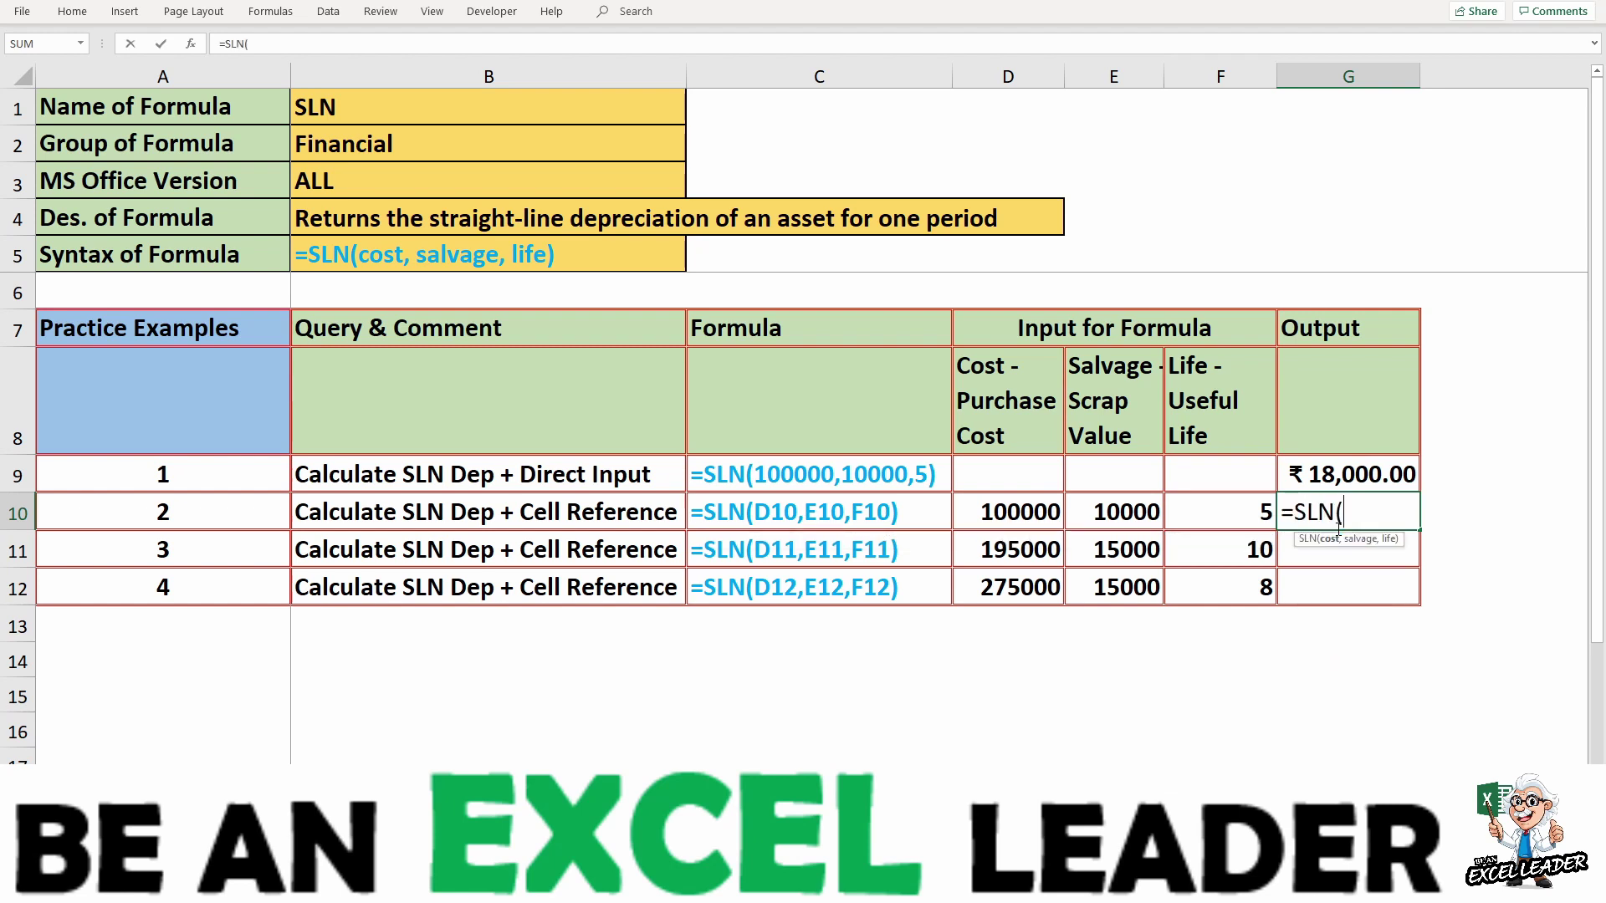
left_click(1023, 512)
type(",")
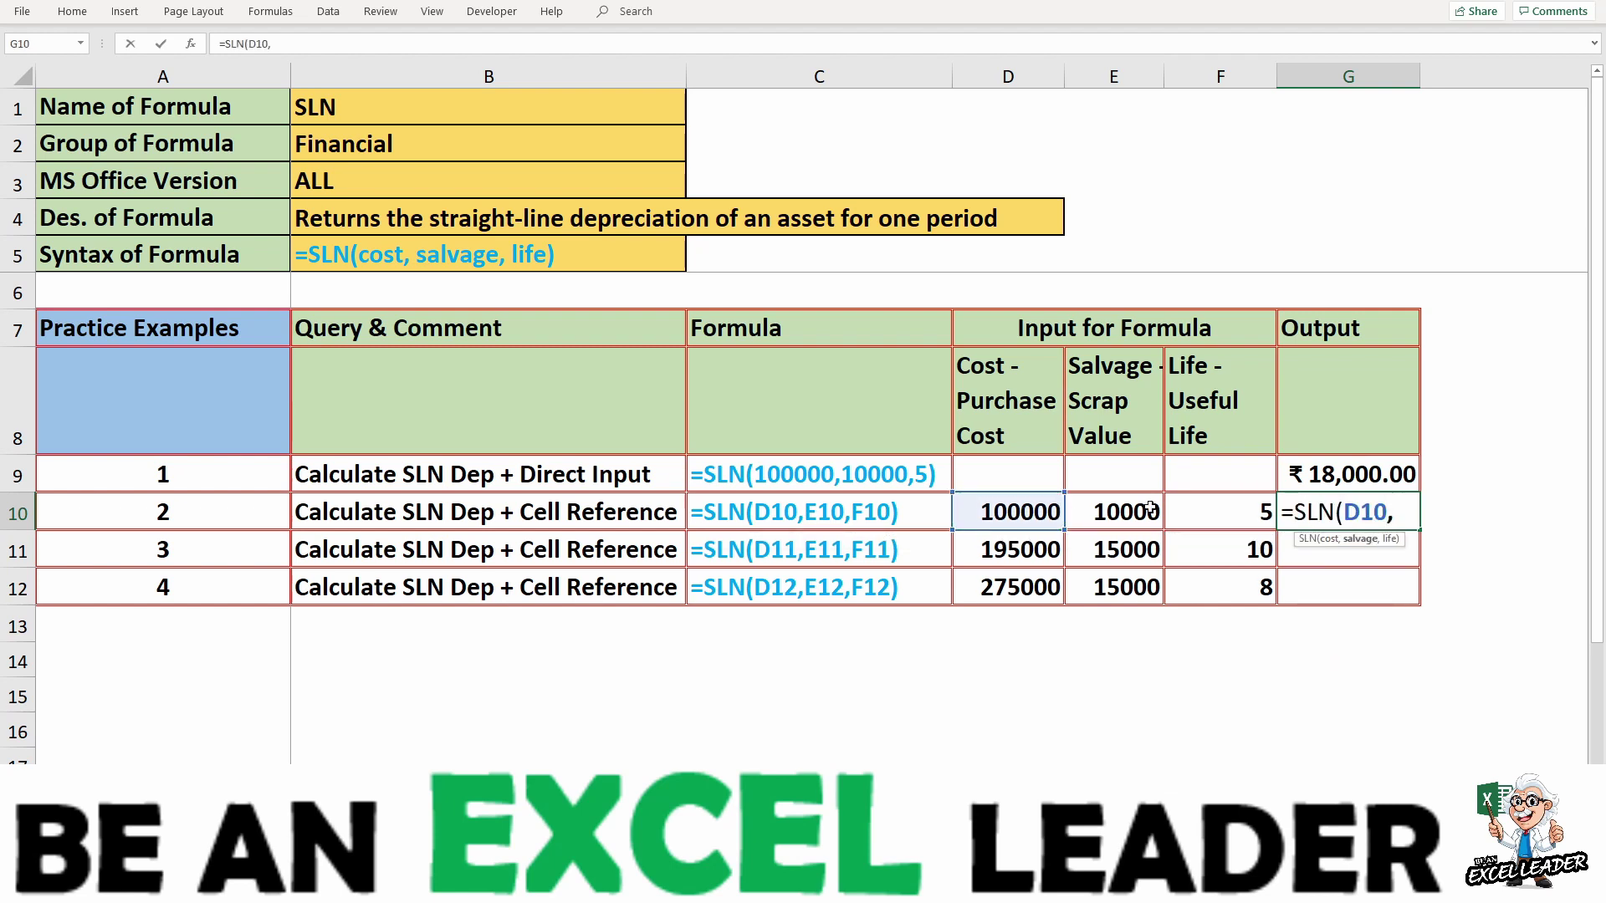
left_click(1115, 512)
type(",")
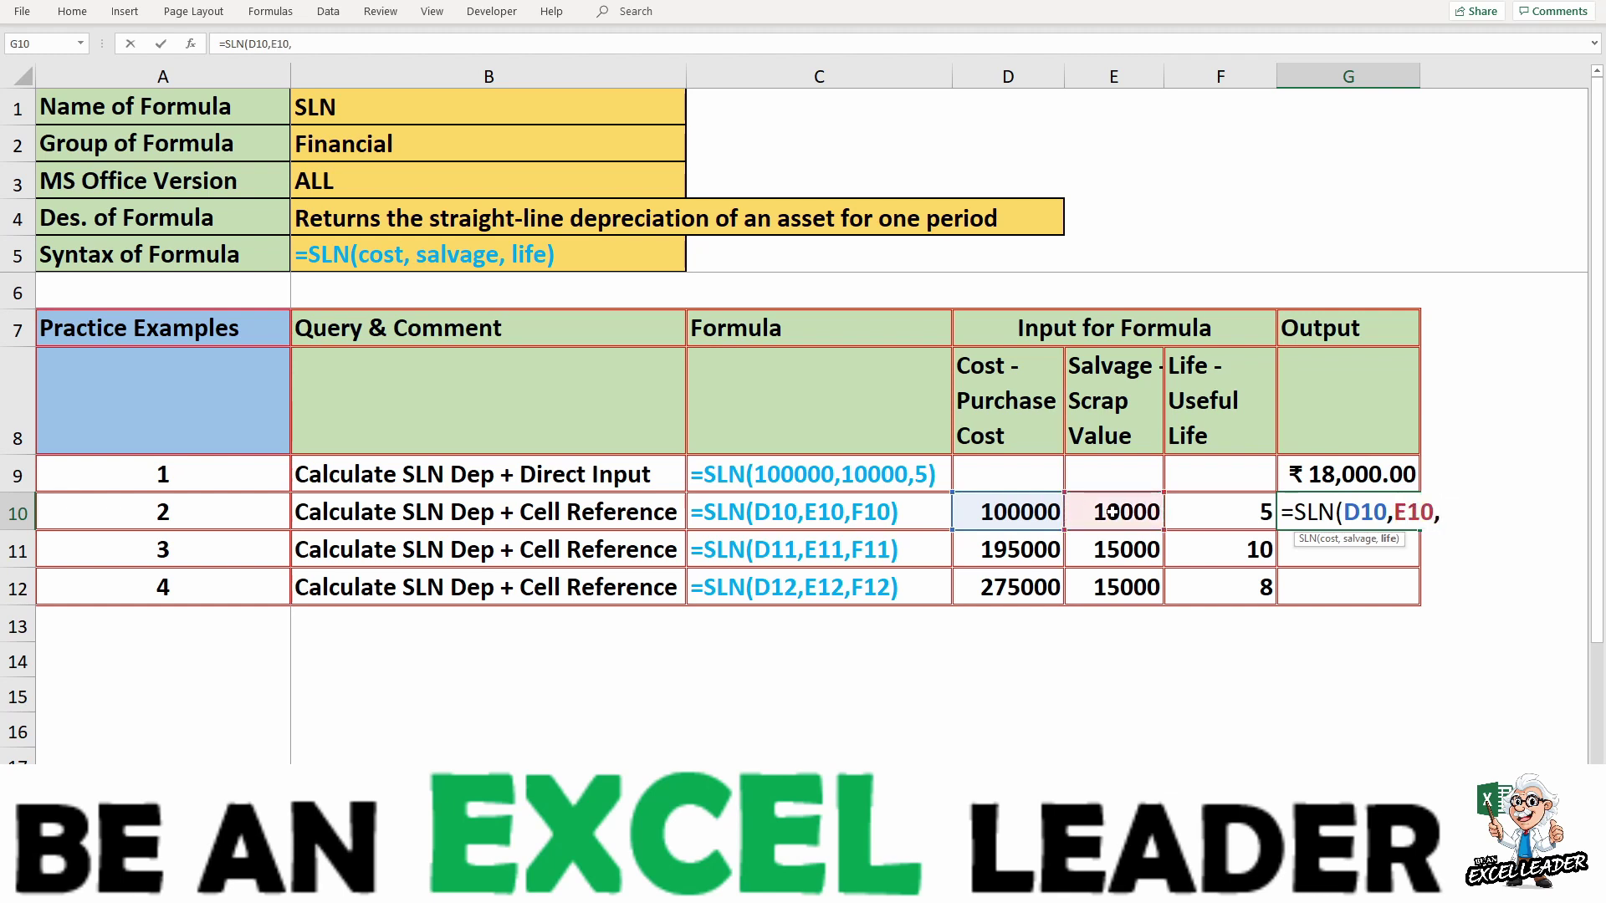
left_click(1227, 517)
type(")")
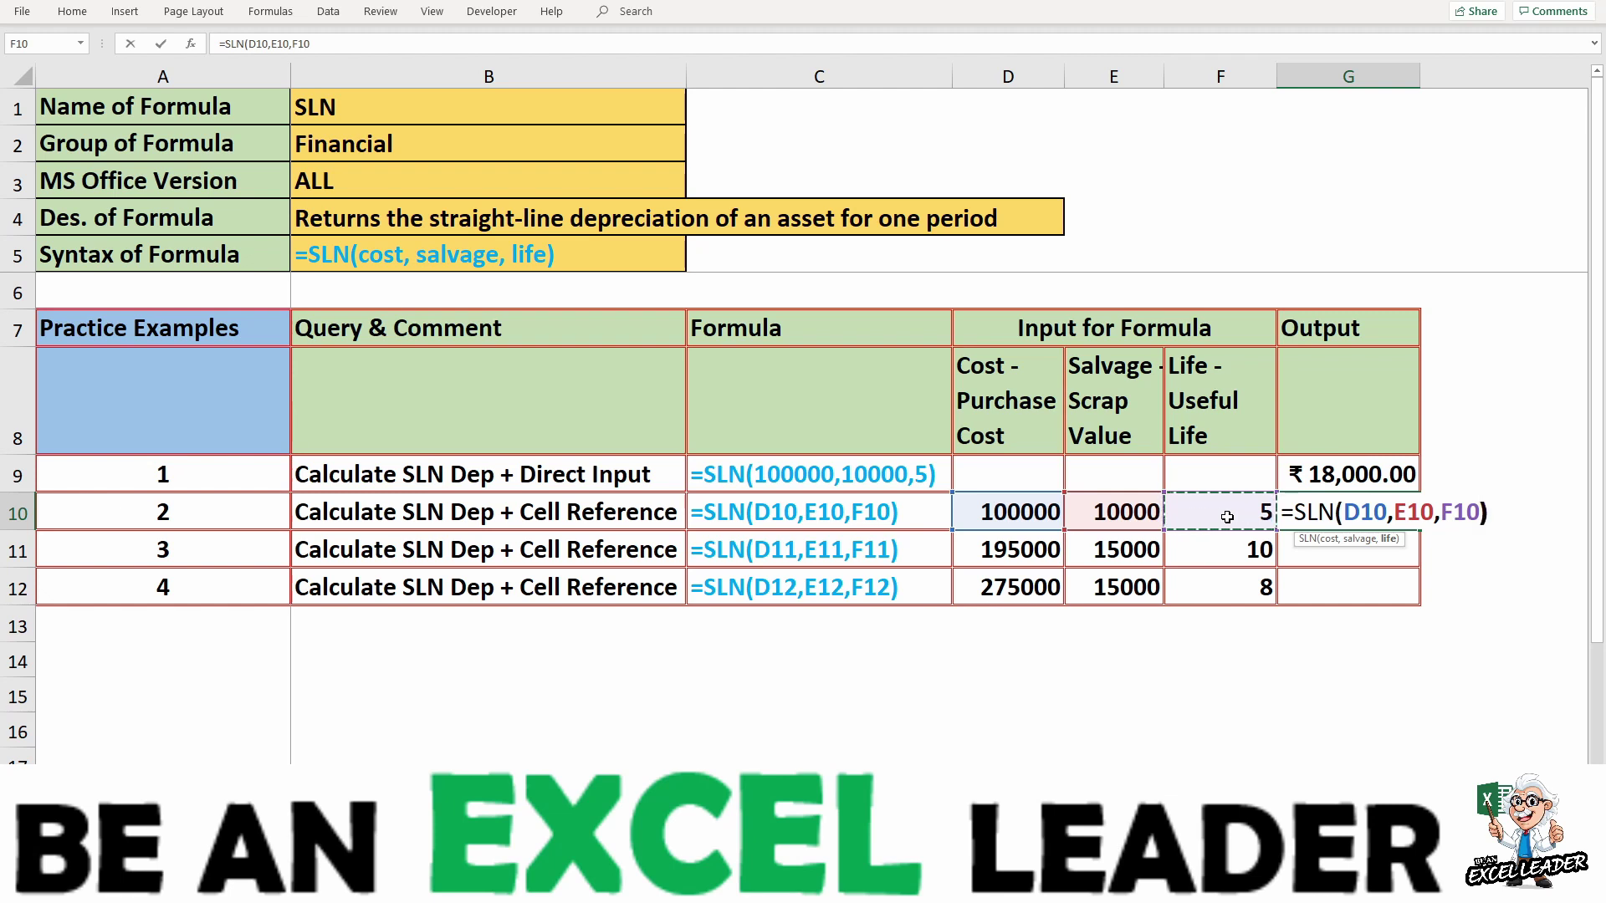
key("Return")
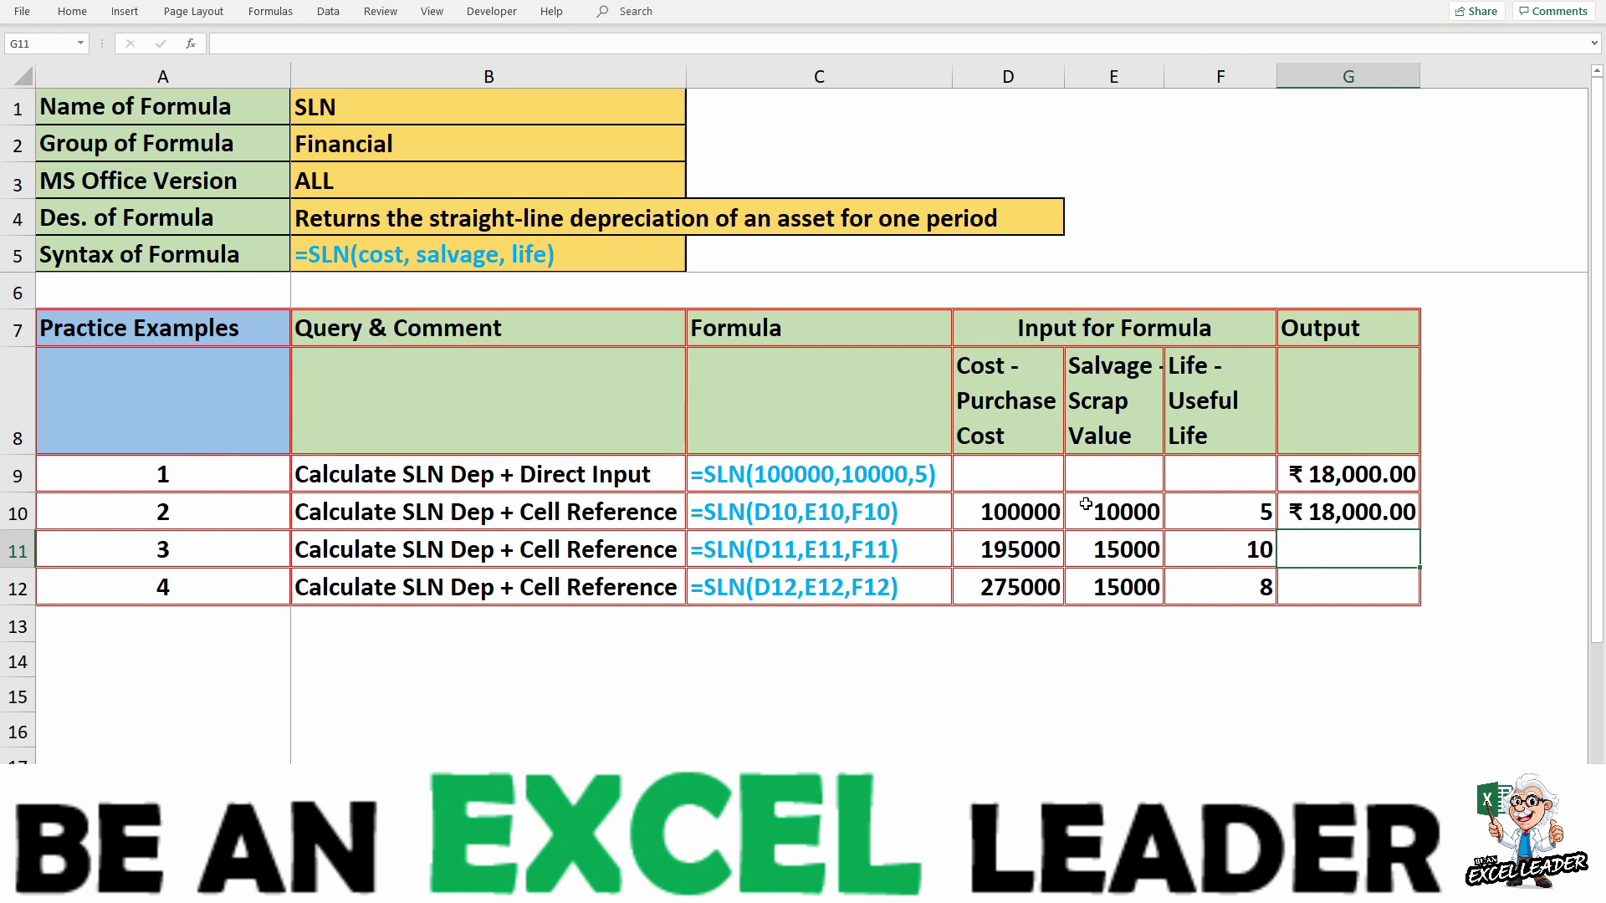
left_click(1317, 512)
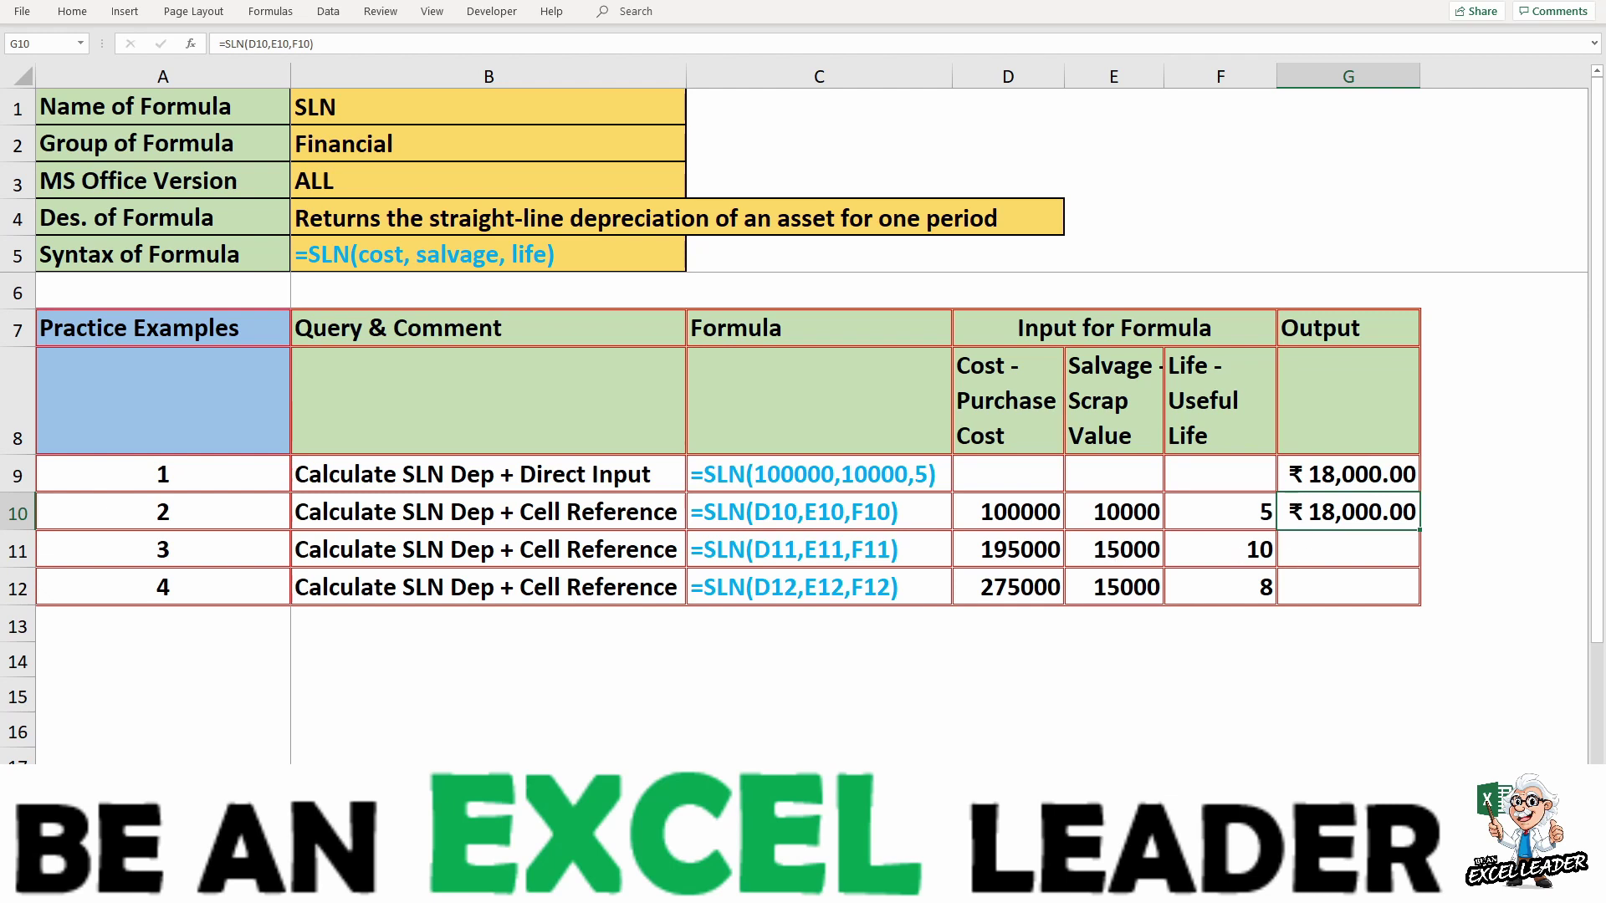
left_click(1348, 549)
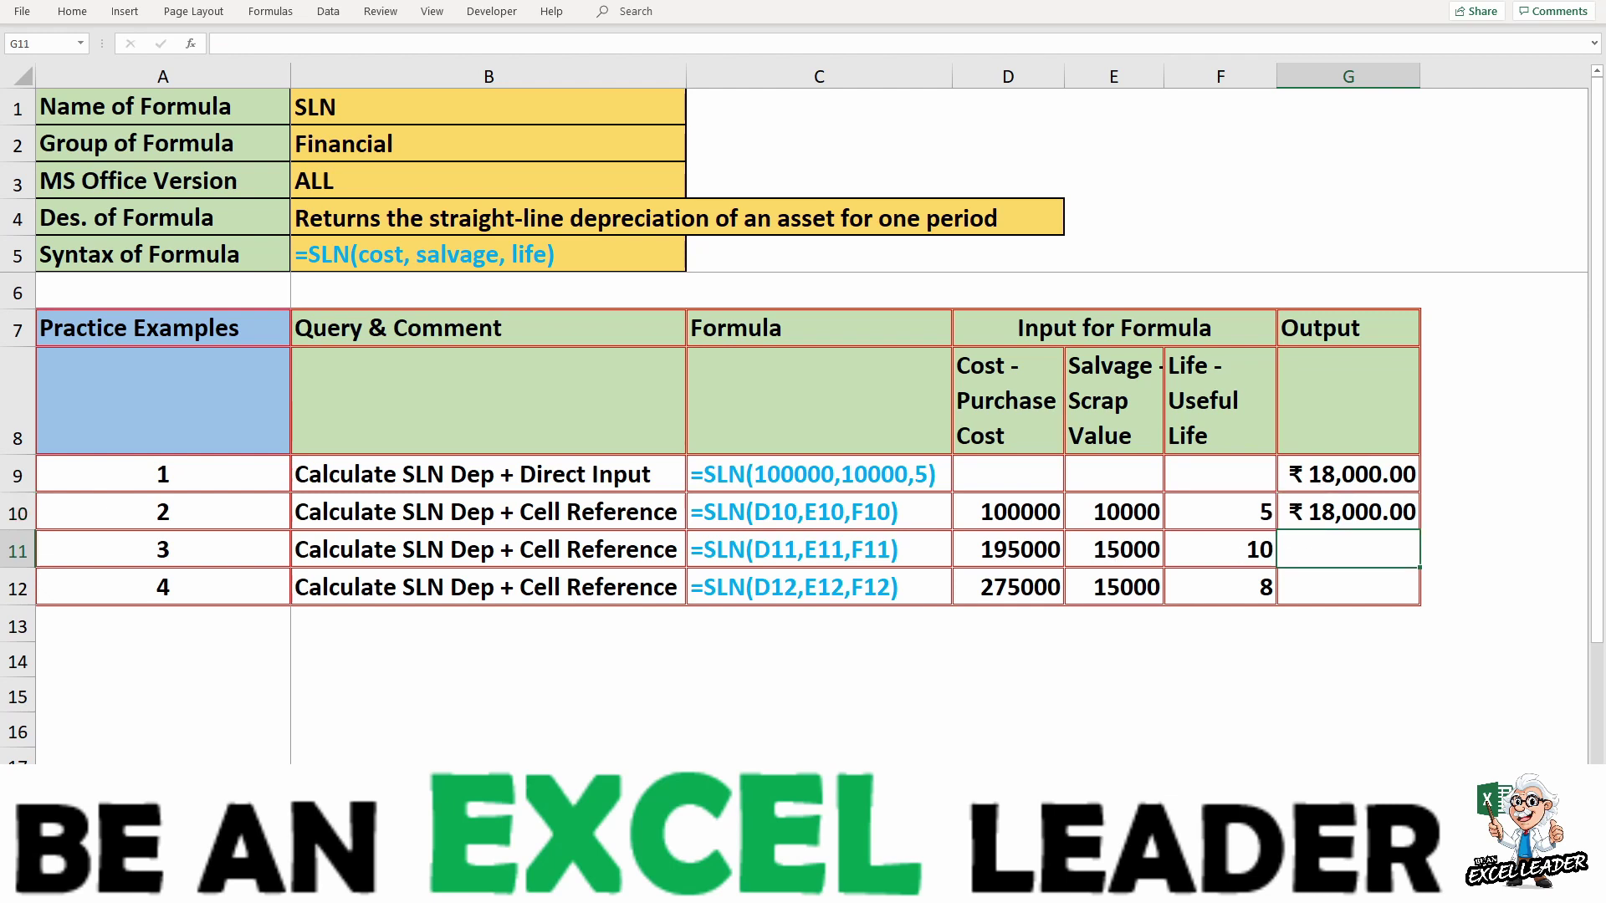
- Enter =SLN(D11,E11,F11) in G11 using the cost, salvage and life cells
type("=SLN")
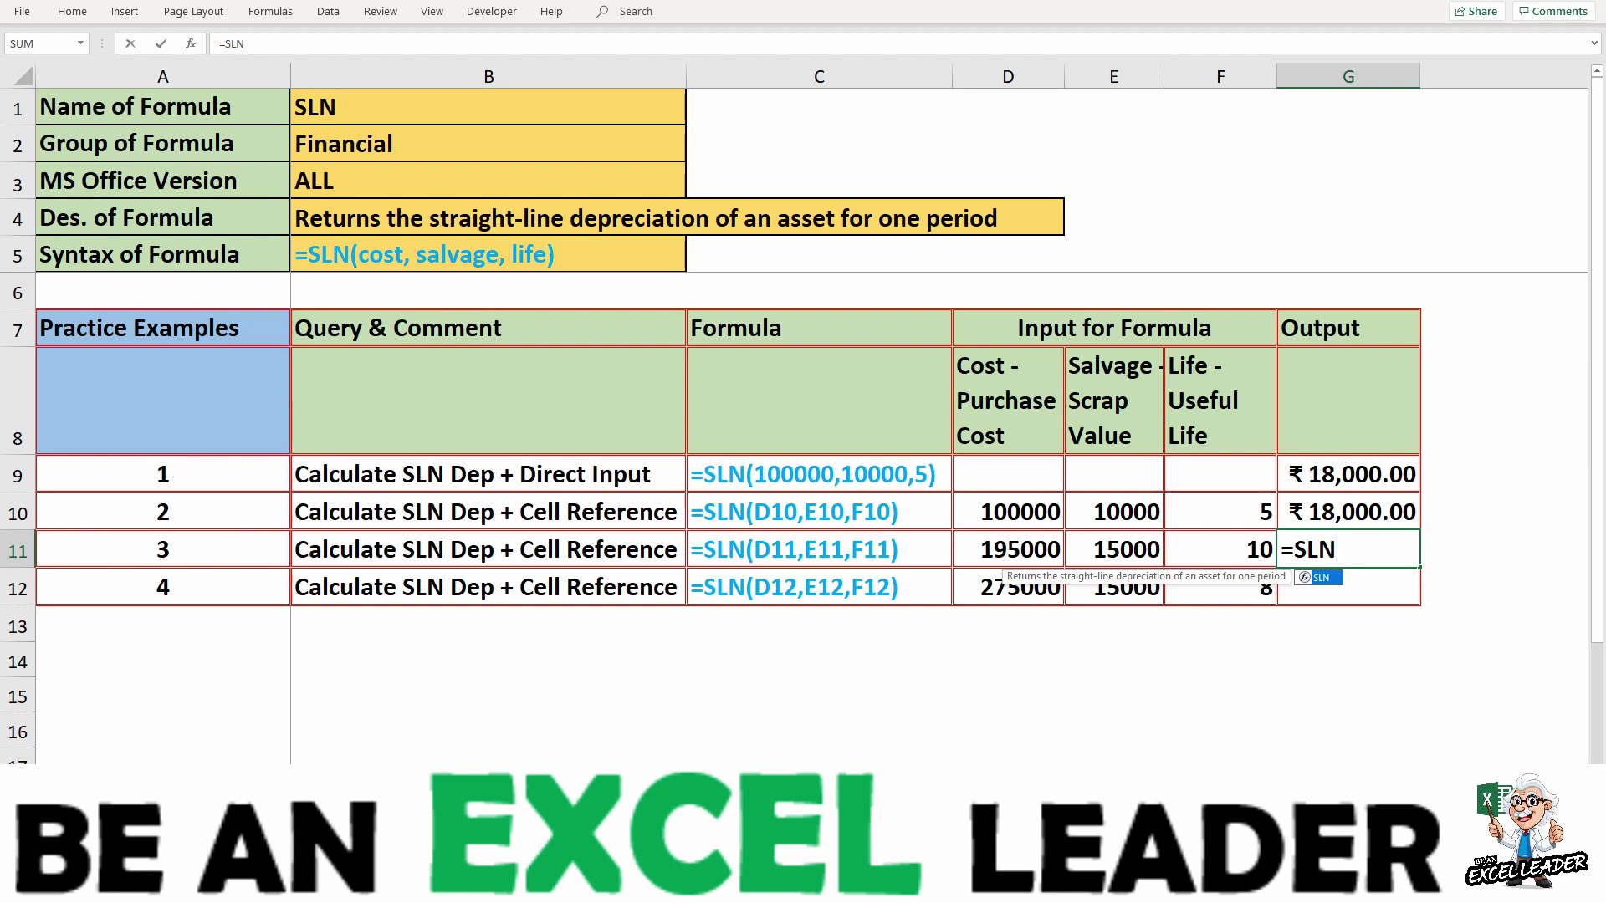
type("(")
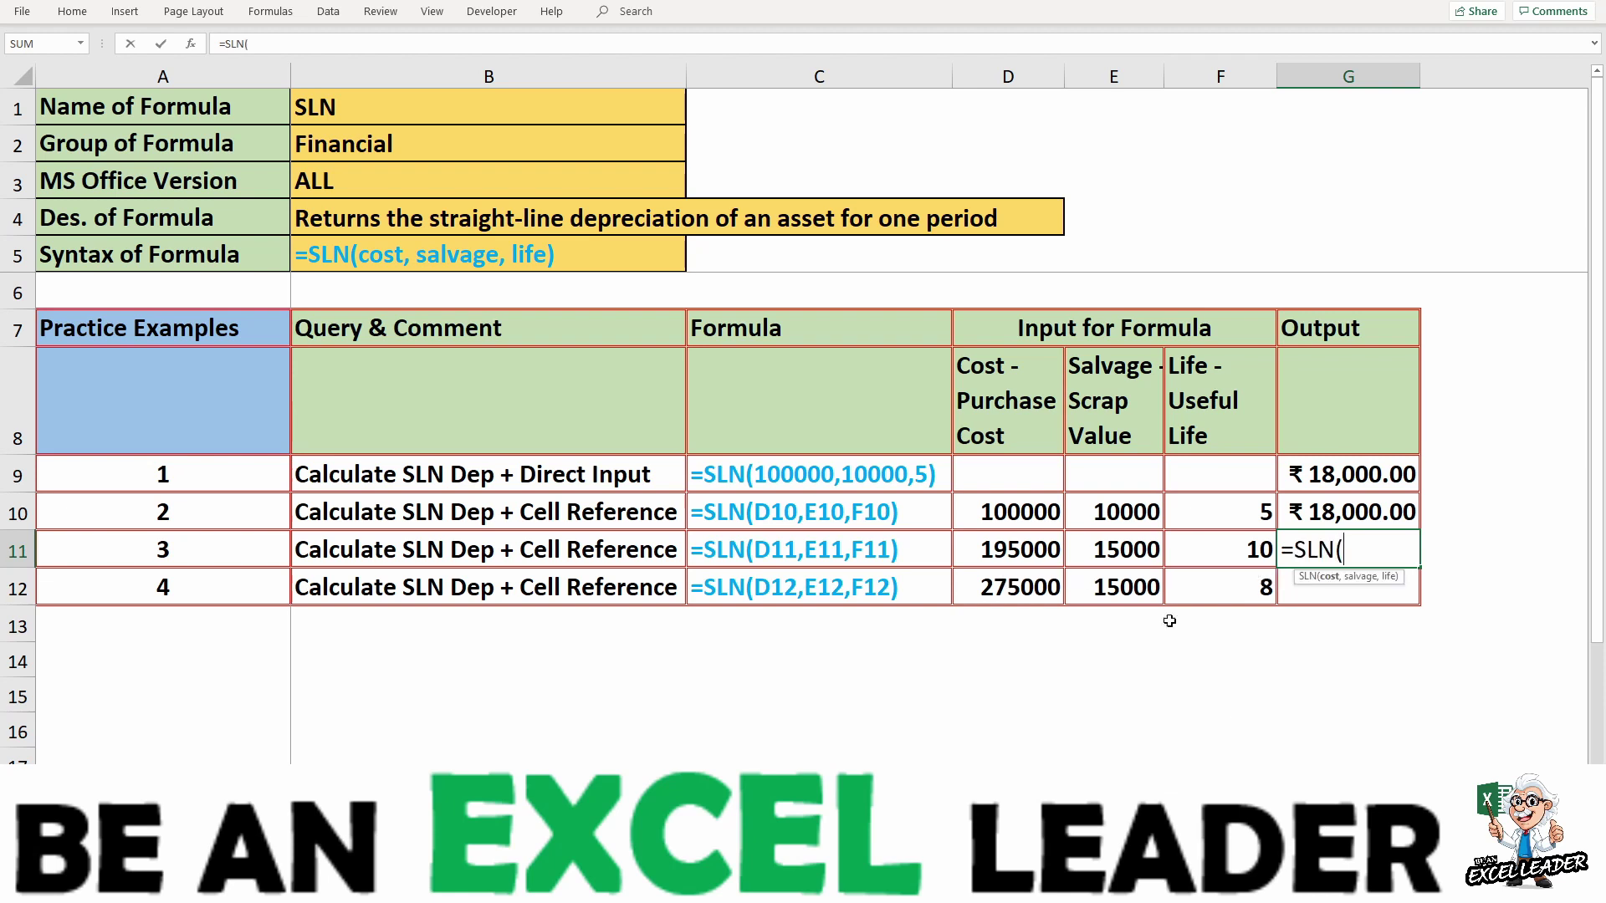
left_click(996, 542)
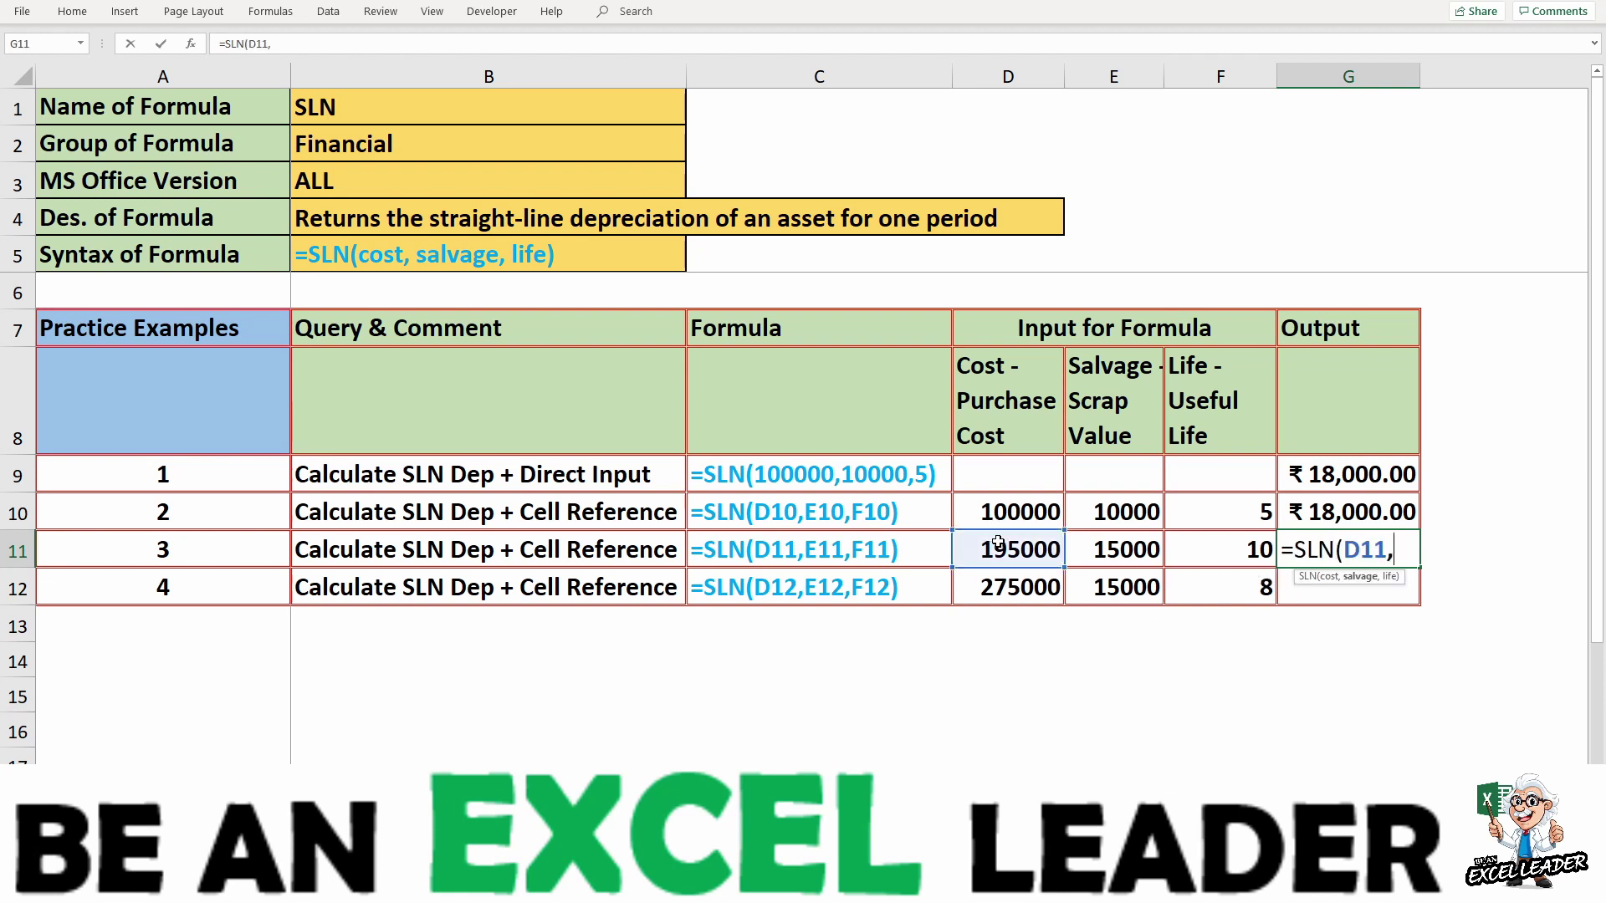
type(",")
left_click(1096, 549)
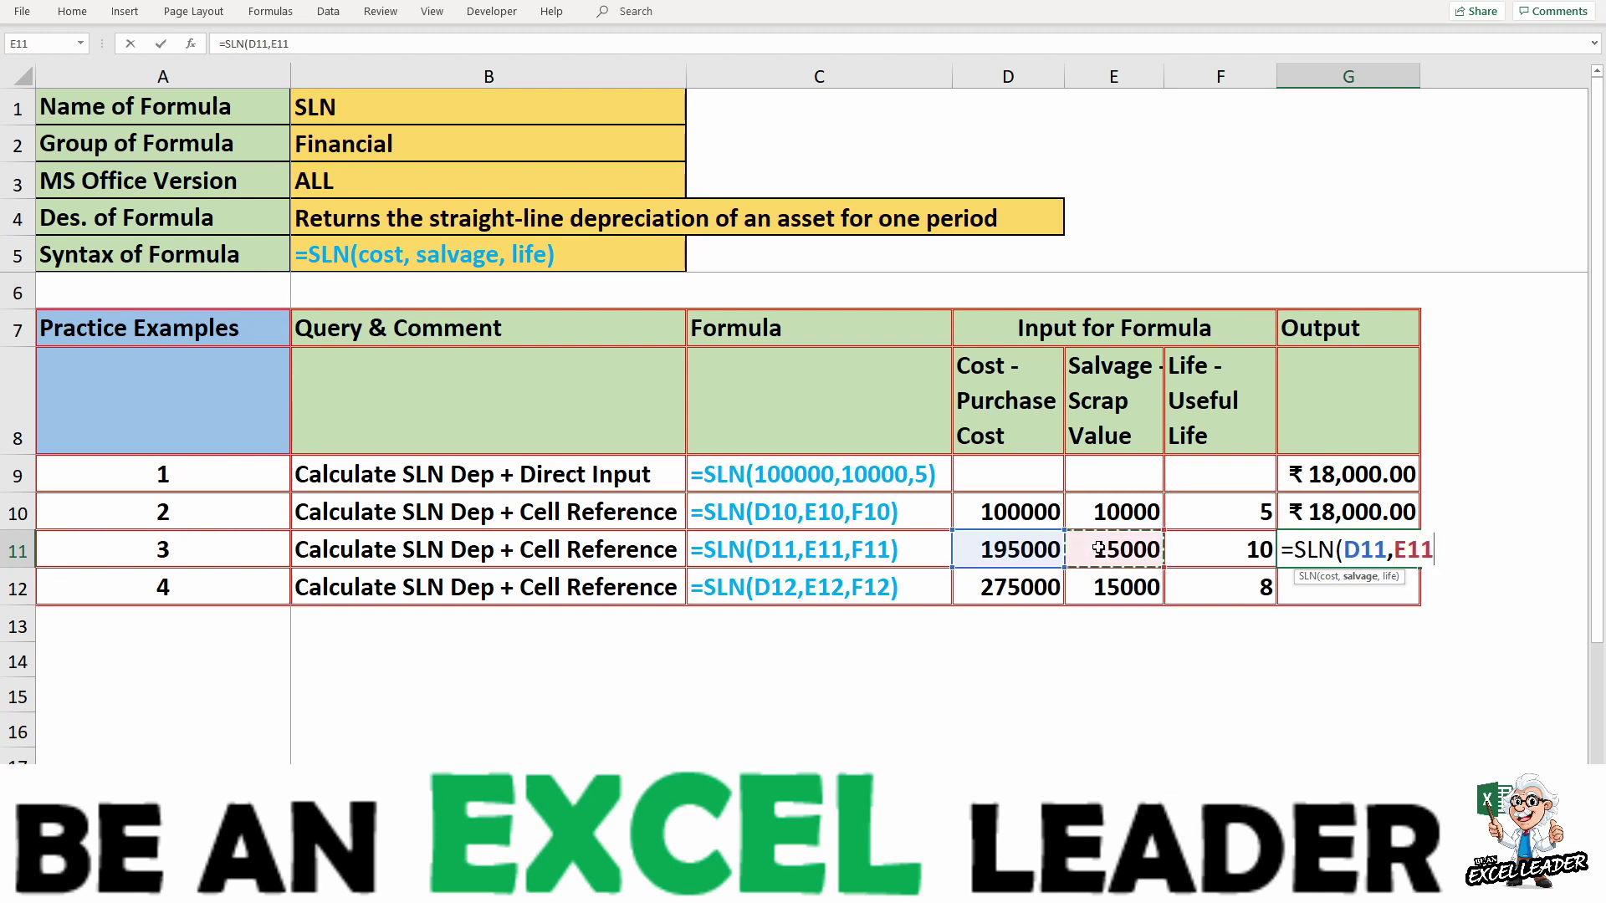
type(",")
left_click(1181, 555)
type(")")
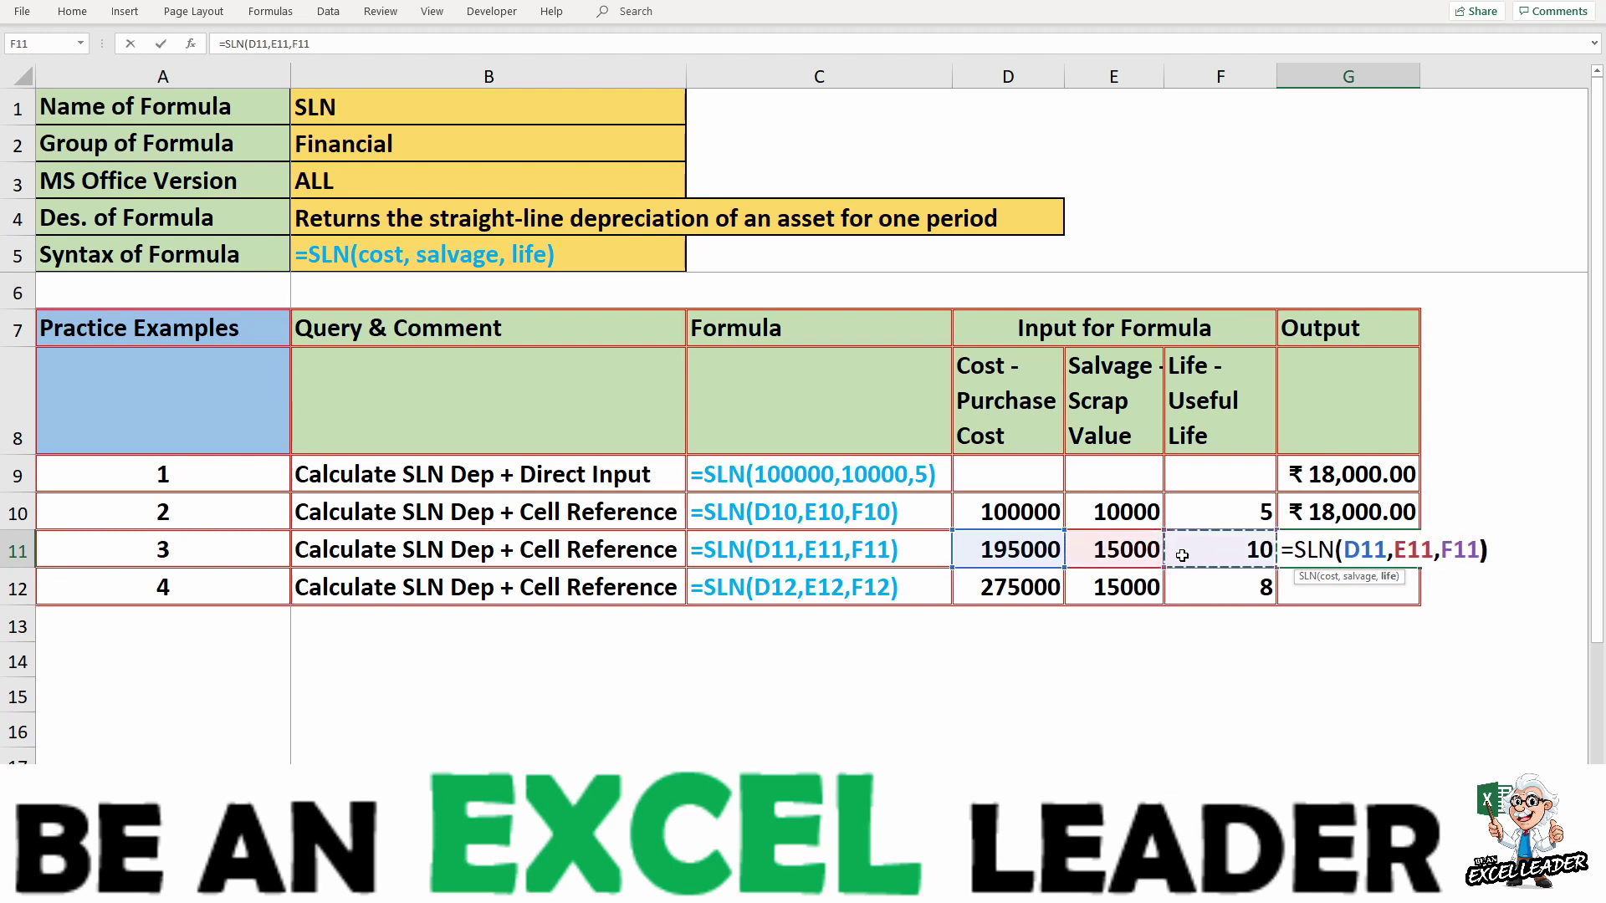
key("Return")
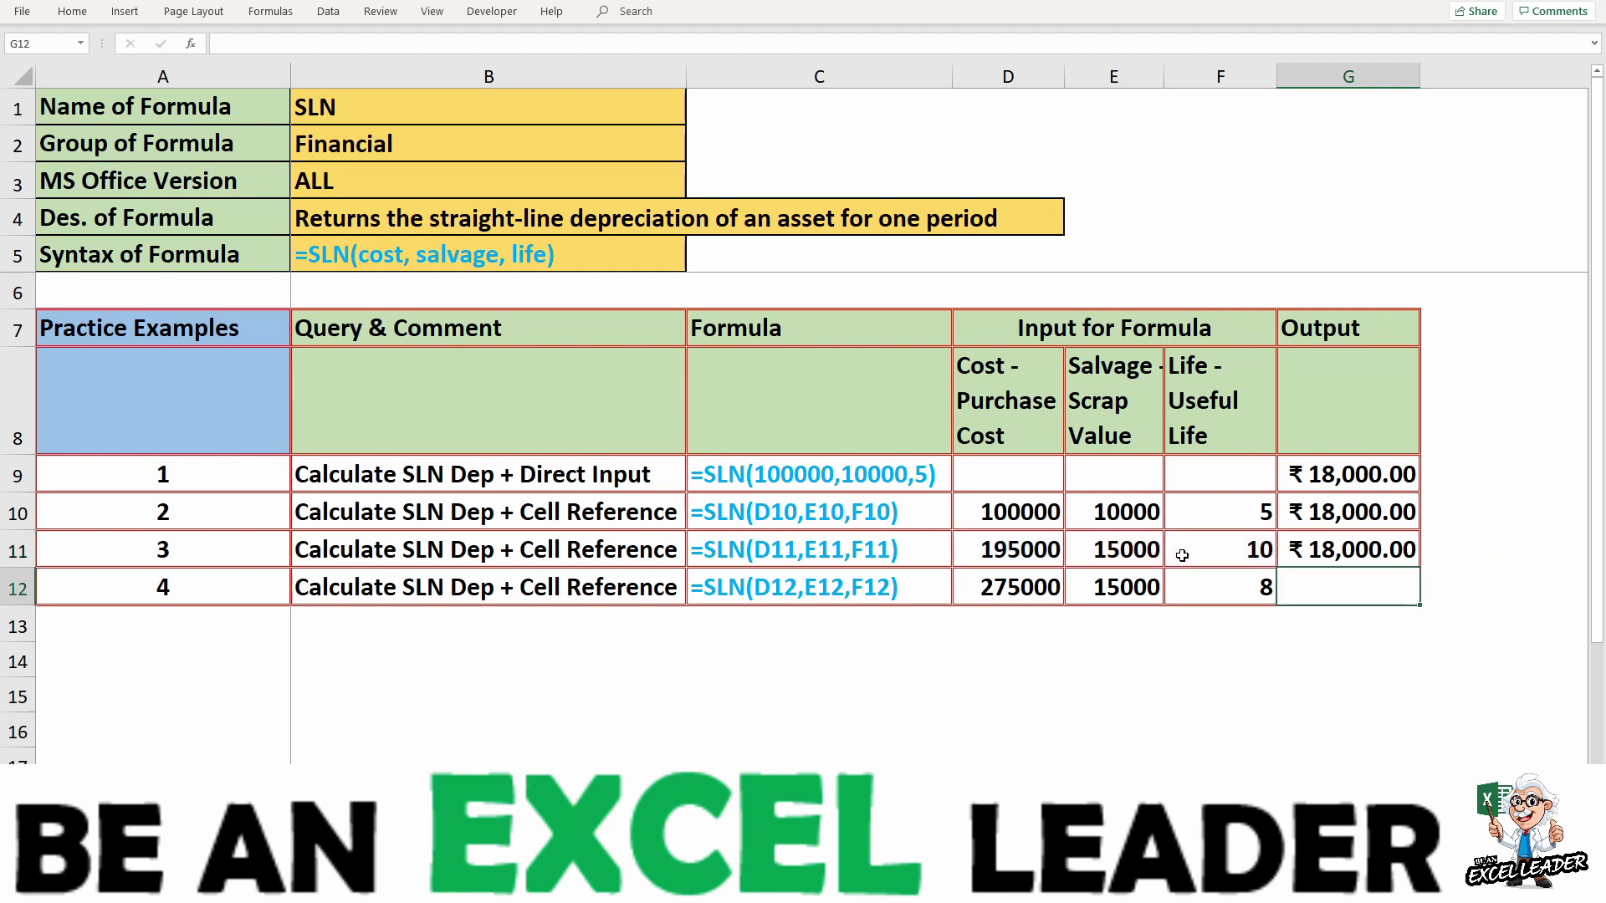
- Change example 3's purchase cost in D11 to 210000
left_click(998, 553)
type("21000")
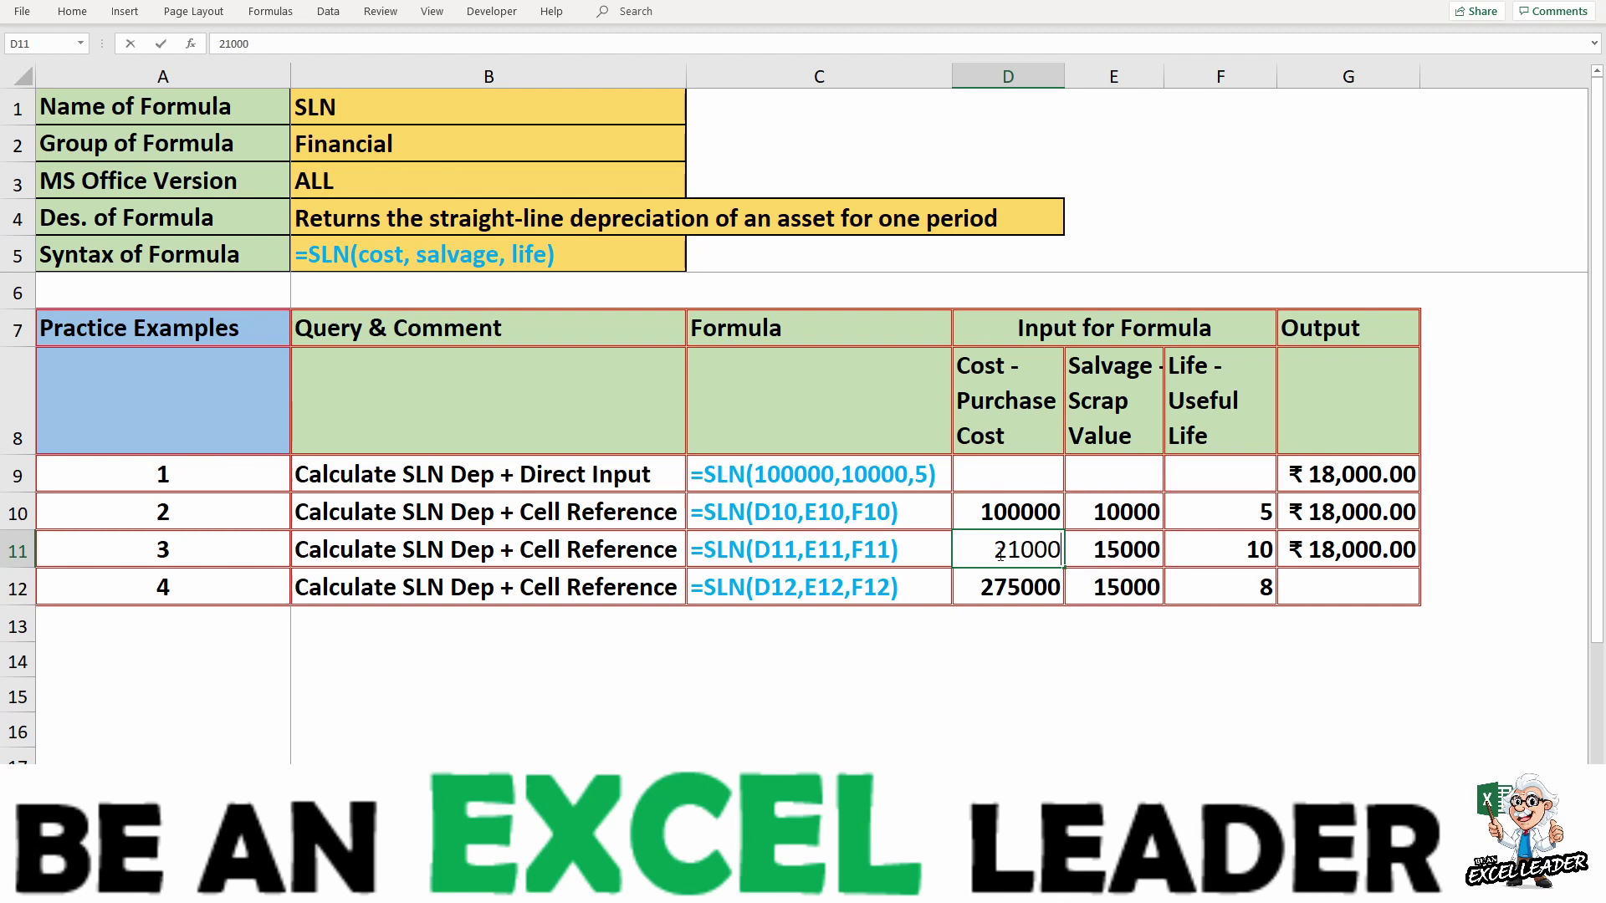
type("0")
key("Return")
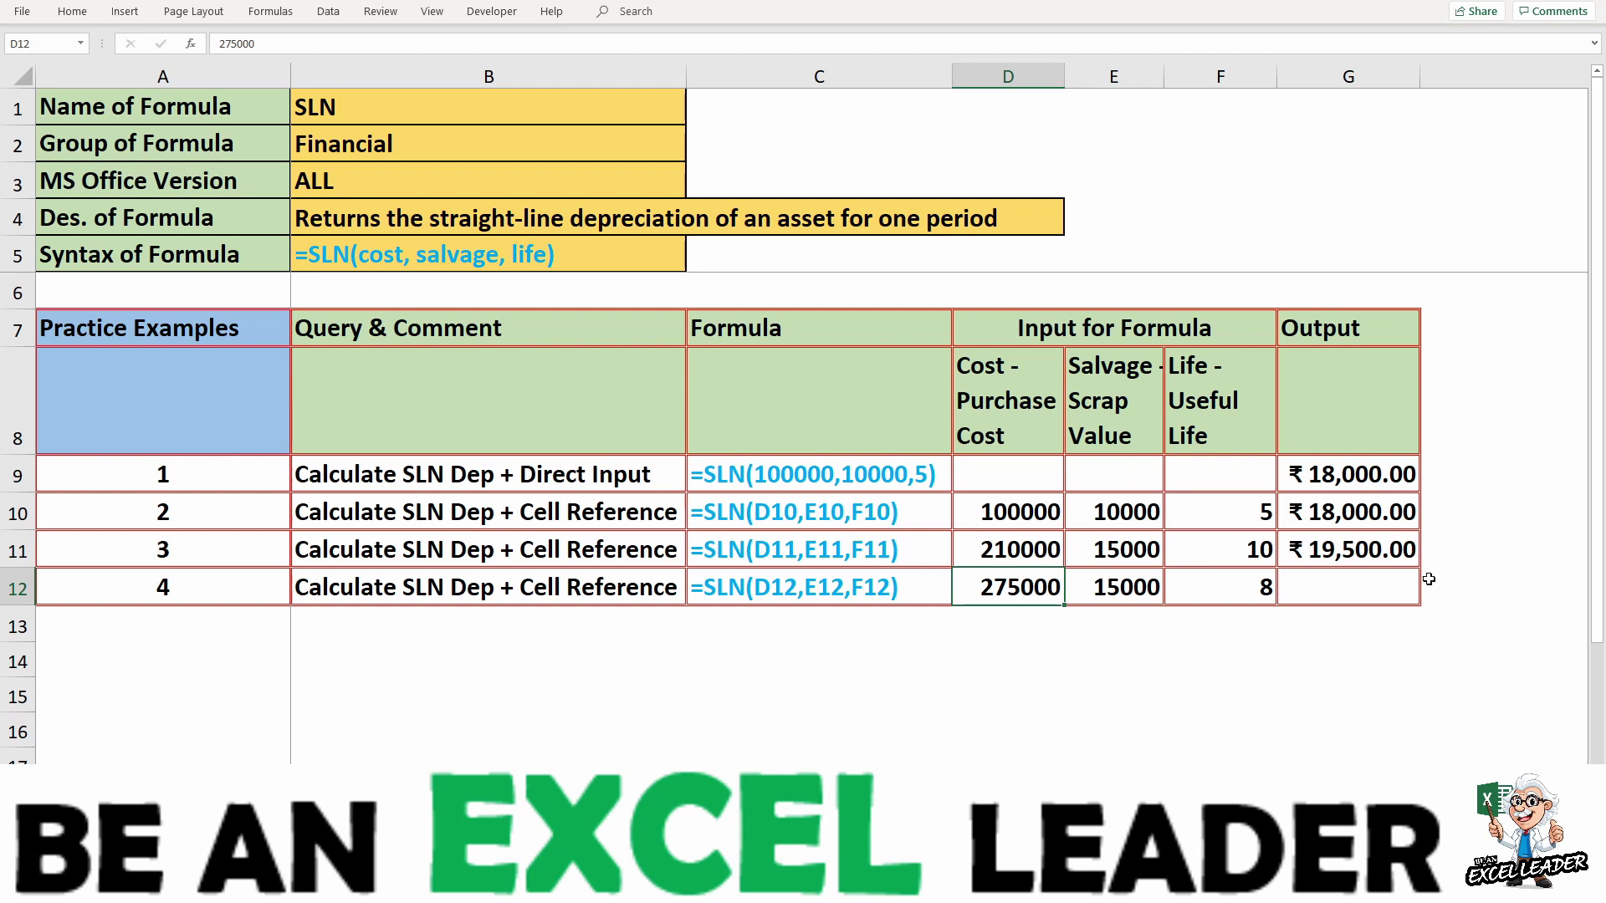
- Enter =SLN(D12,E12,F12) in G12, giving ₹ 32,500.00 for example 4
left_click(1329, 587)
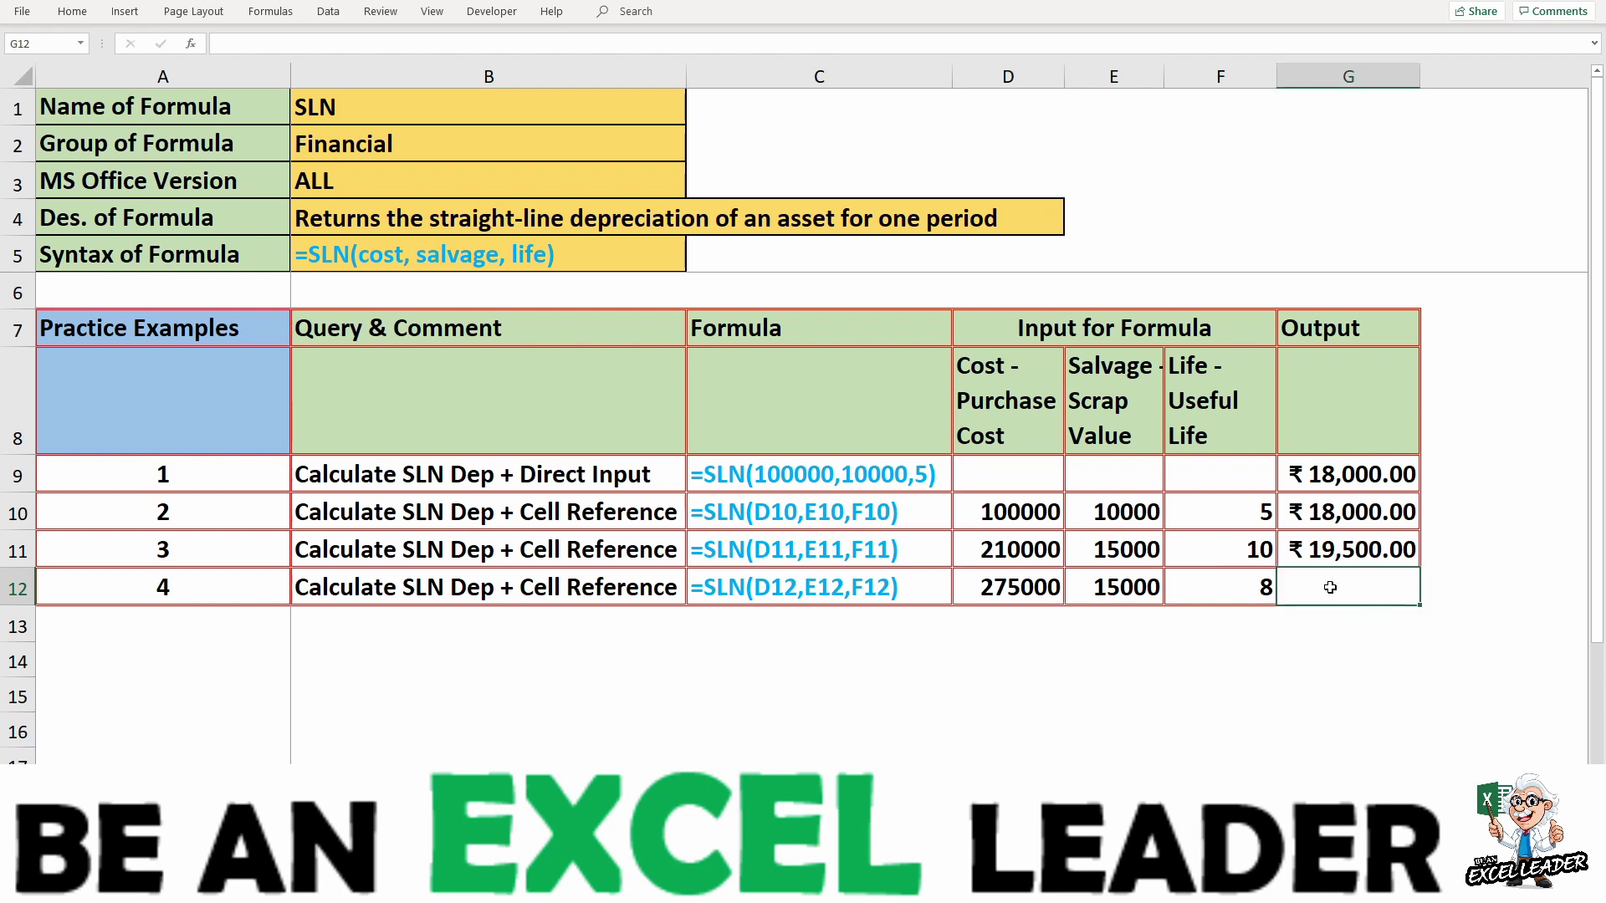
type("=SLN")
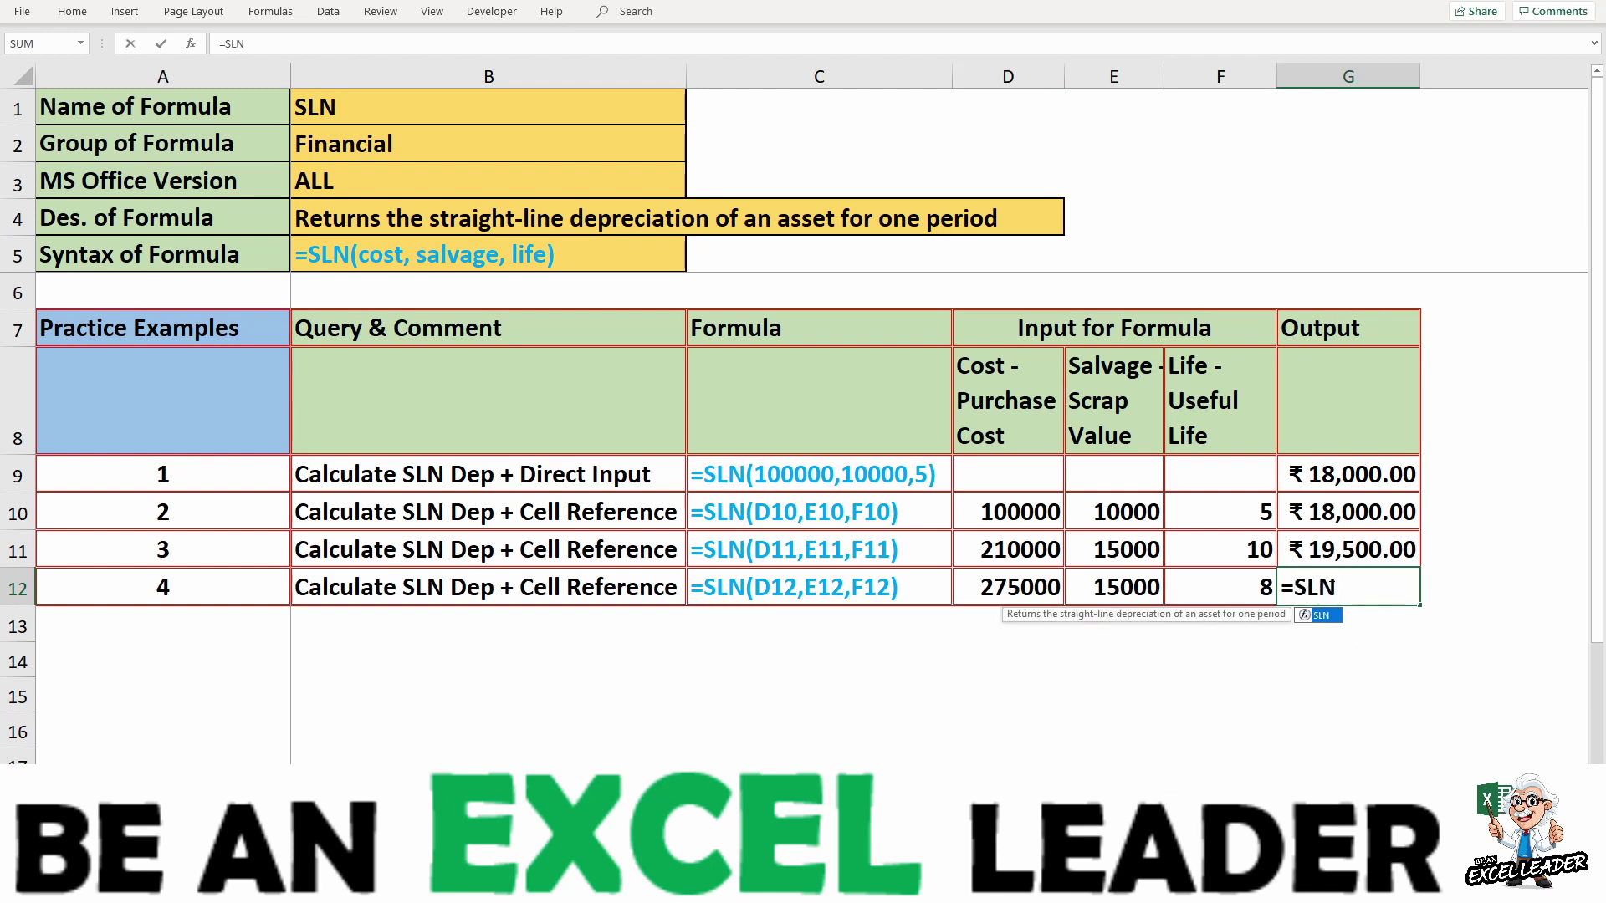
type("(")
left_click(1030, 584)
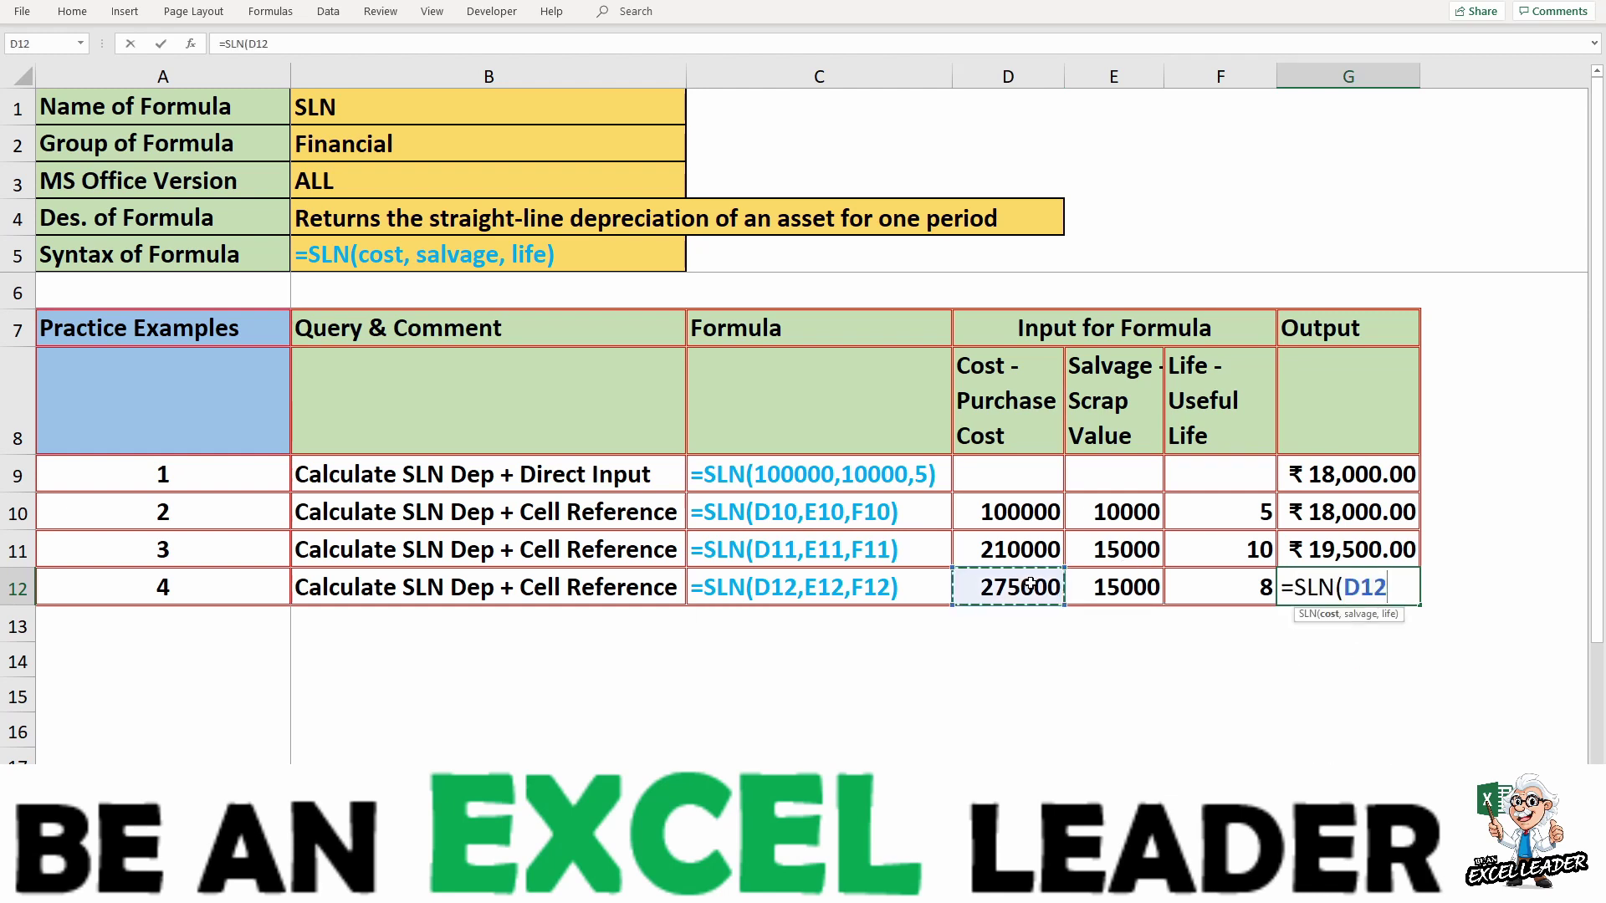
type(",")
left_click(1124, 591)
type(",")
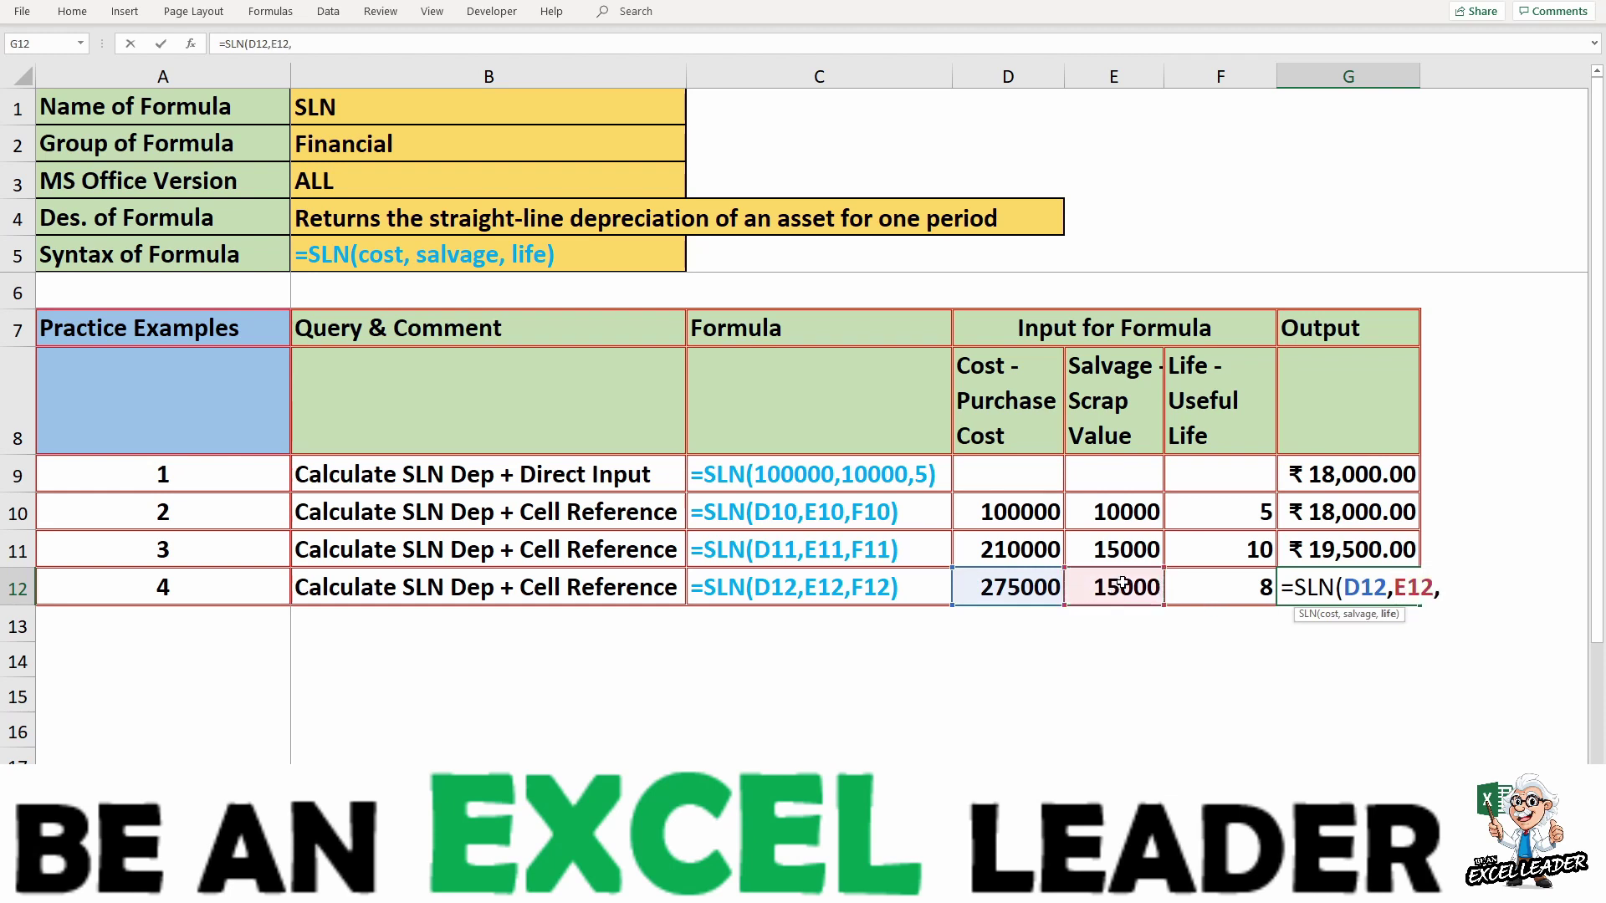
left_click(1215, 584)
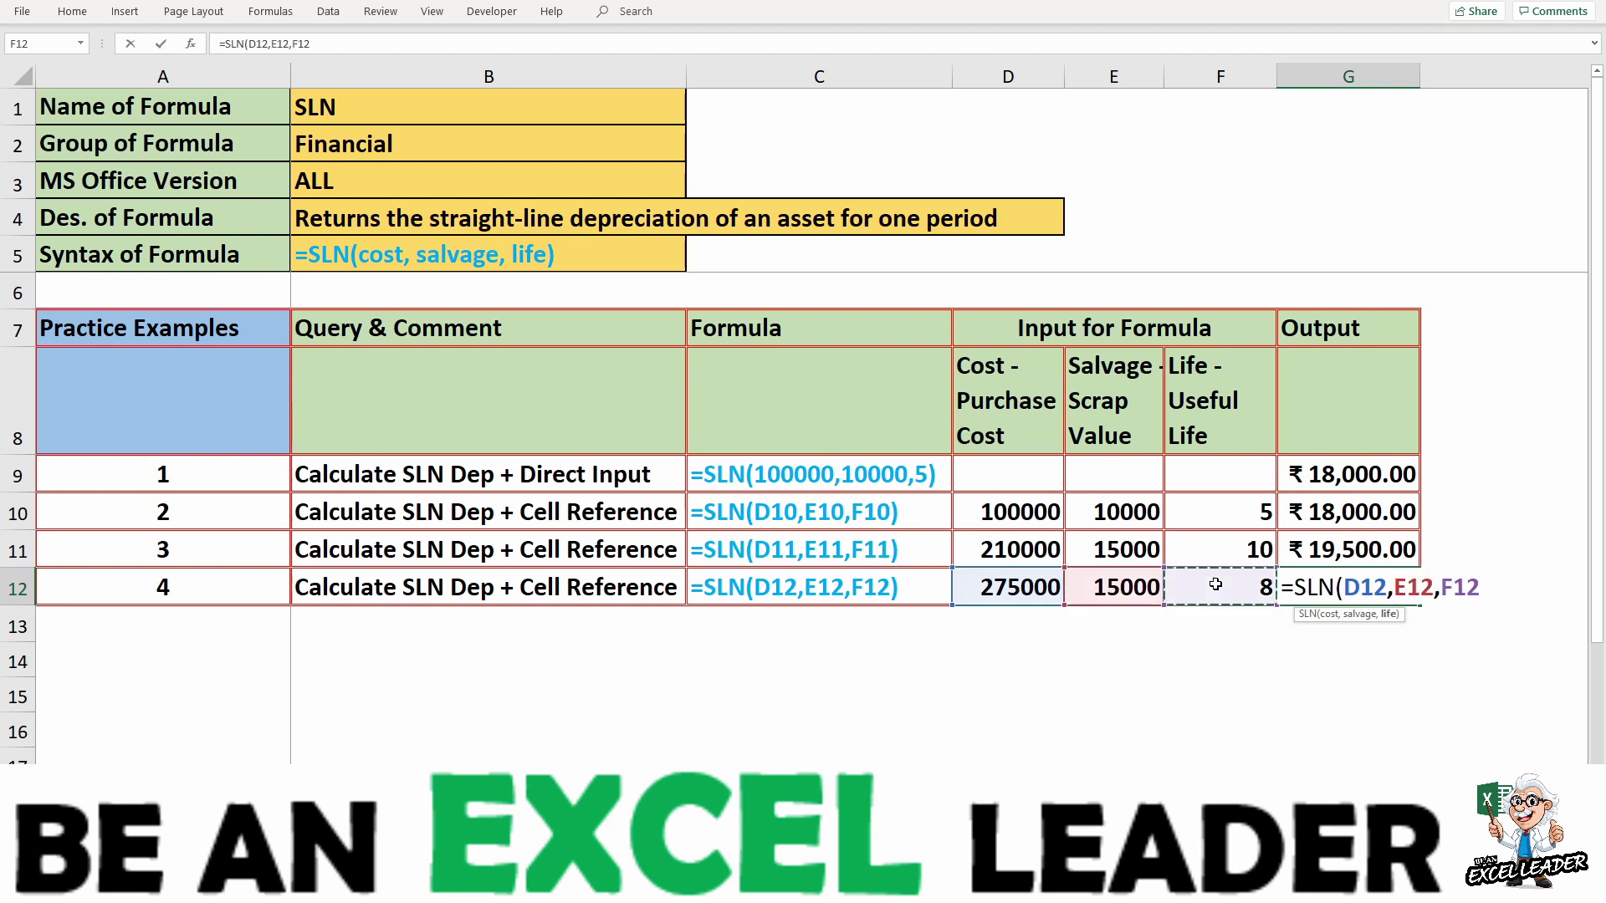
type(")")
key("Return")
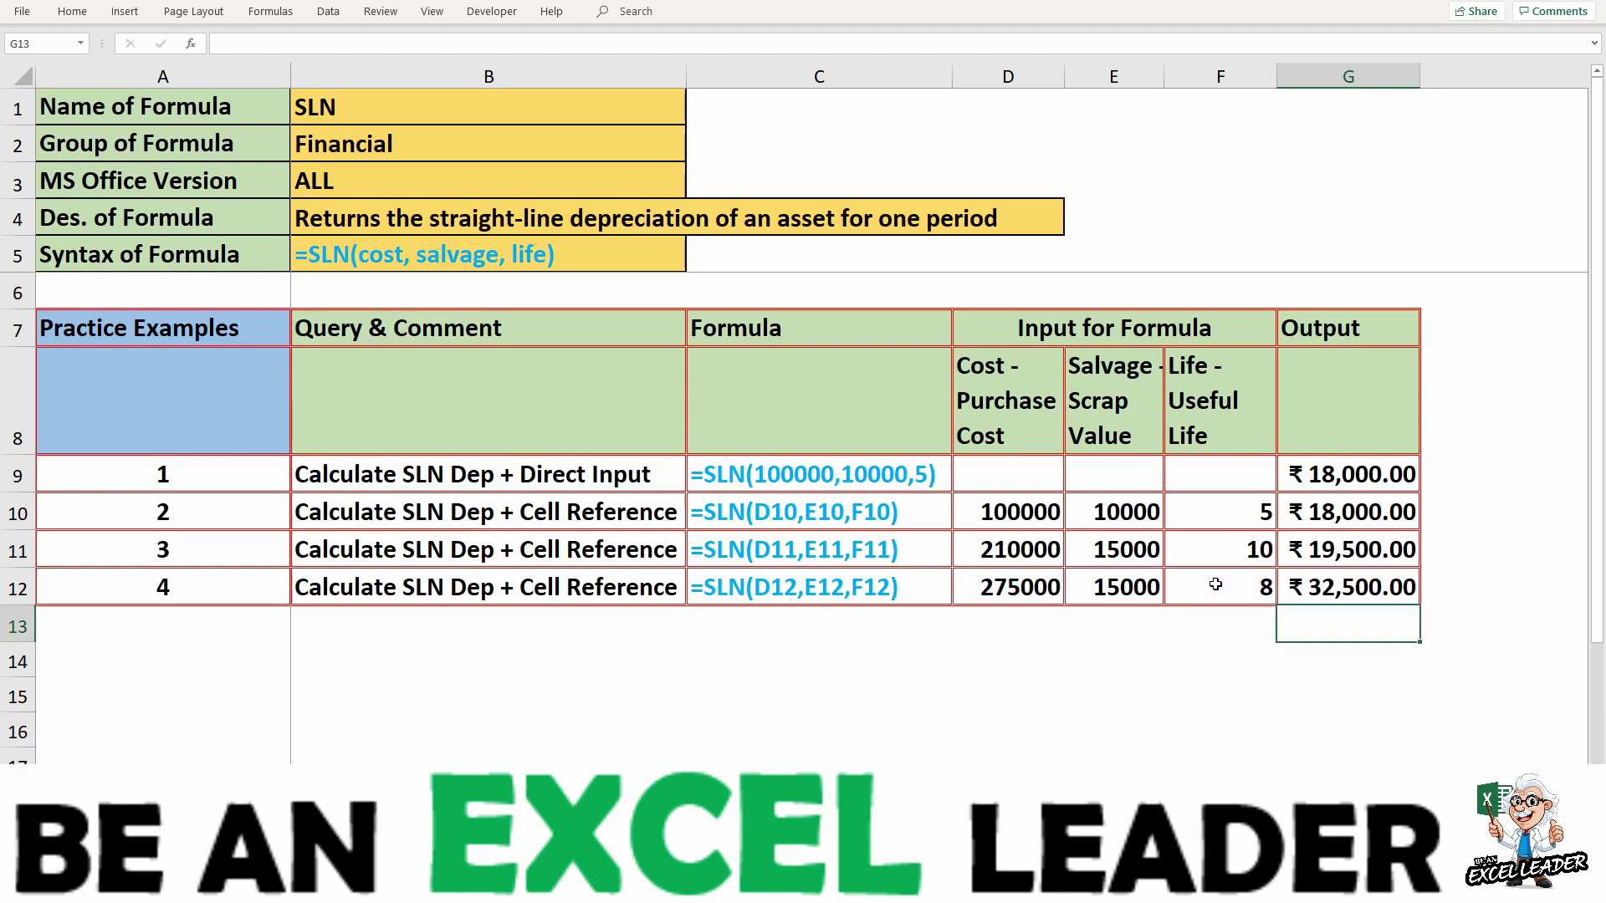